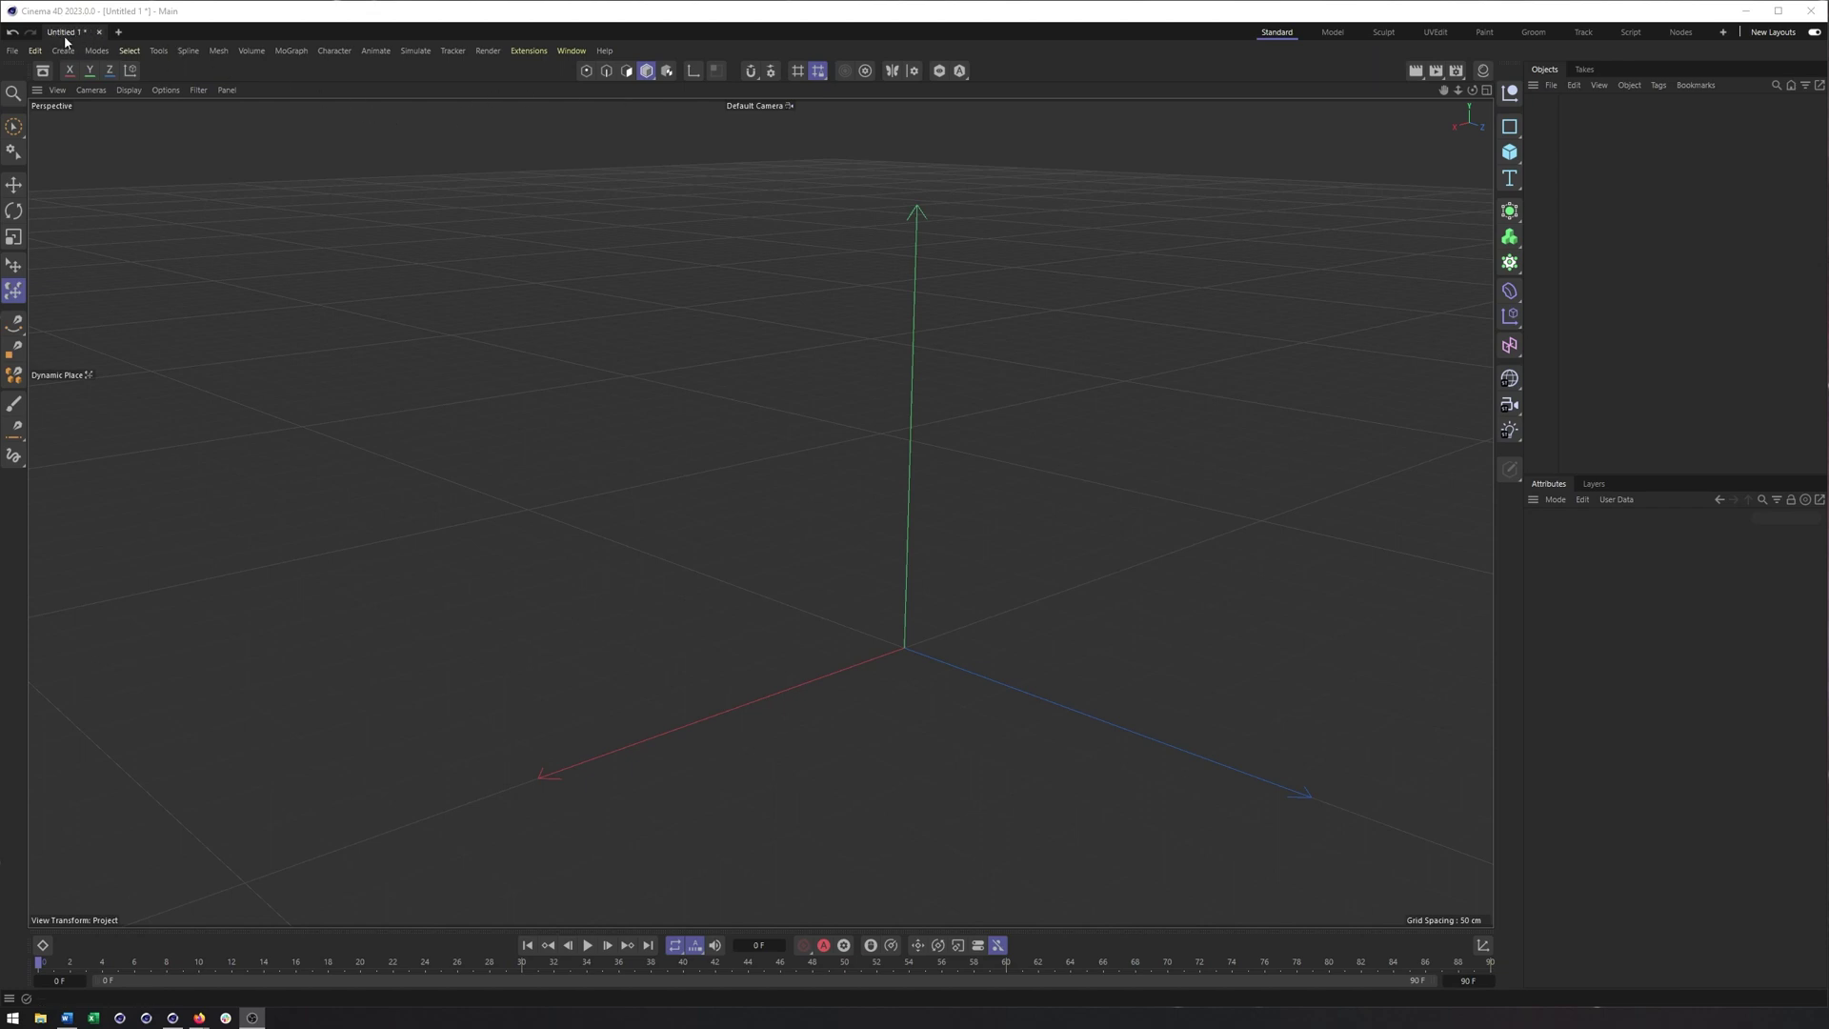
Step: Create project Untitled 3 with one default 200 cm cube and close the extra empty project
{"action": "left_click", "coordinate": [119, 32]}
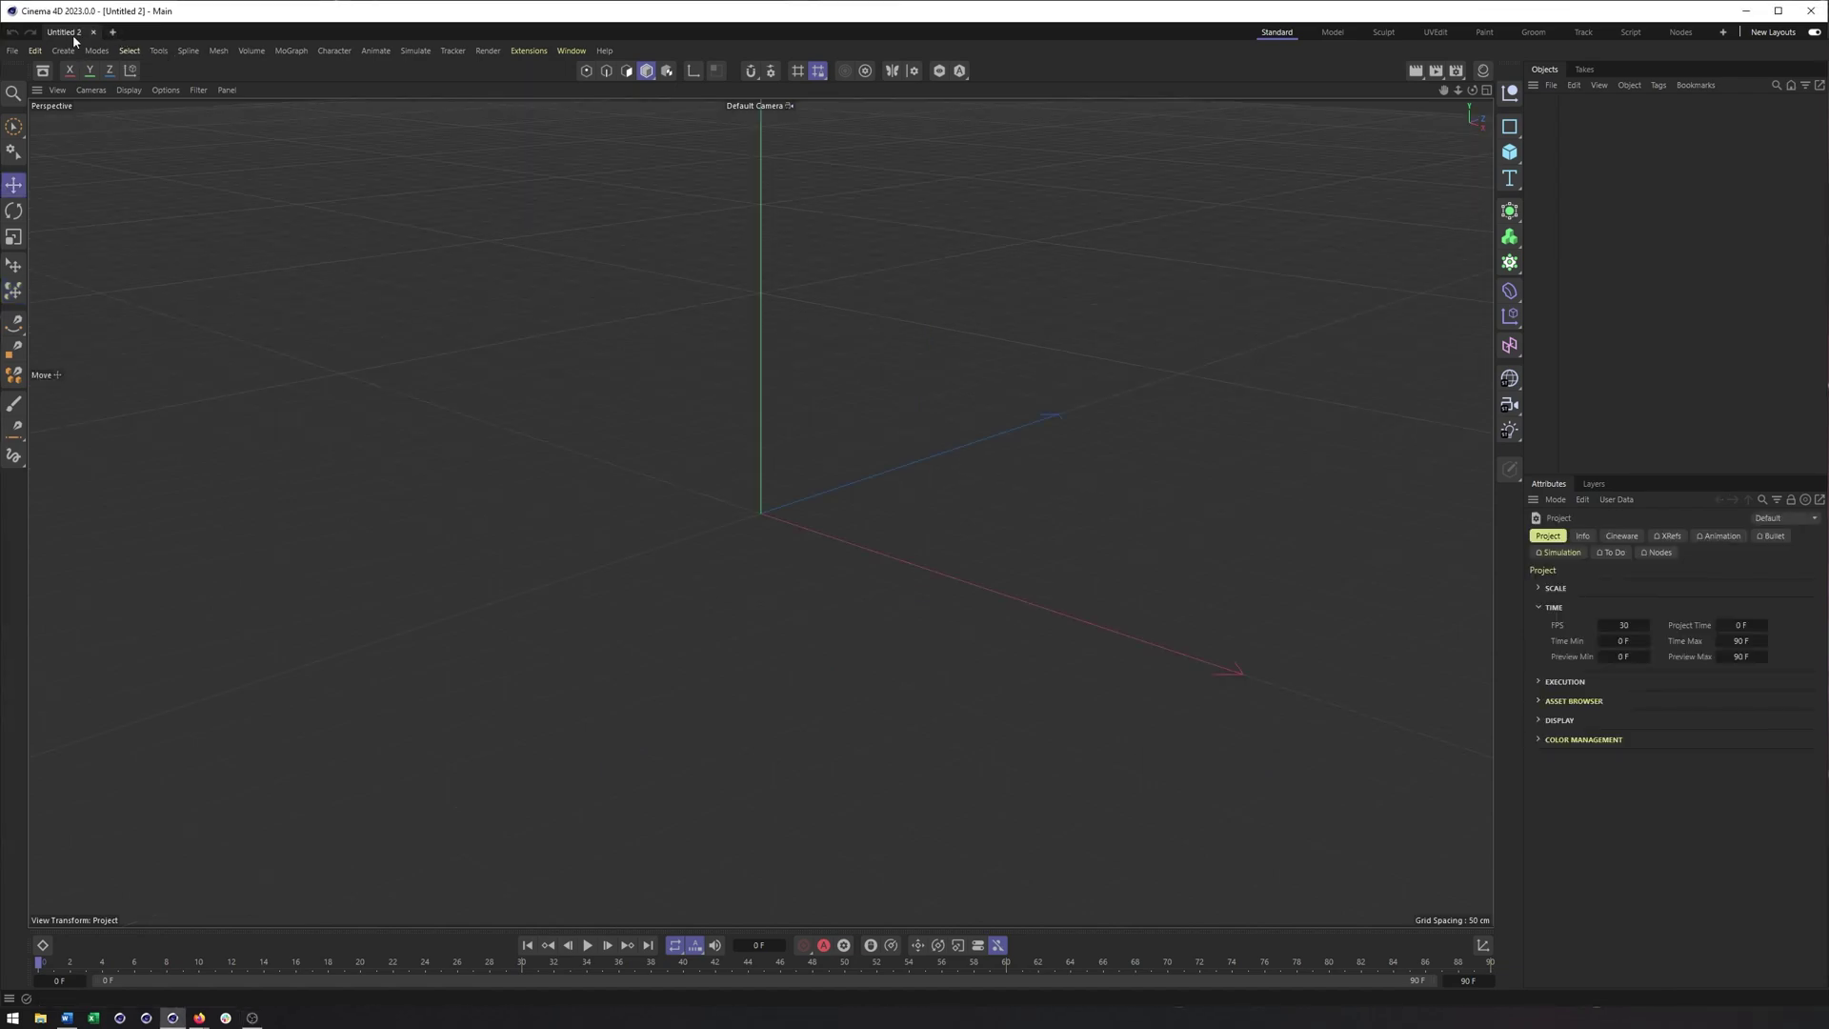
{"action": "left_click", "coordinate": [113, 33]}
{"action": "left_click", "coordinate": [1509, 154]}
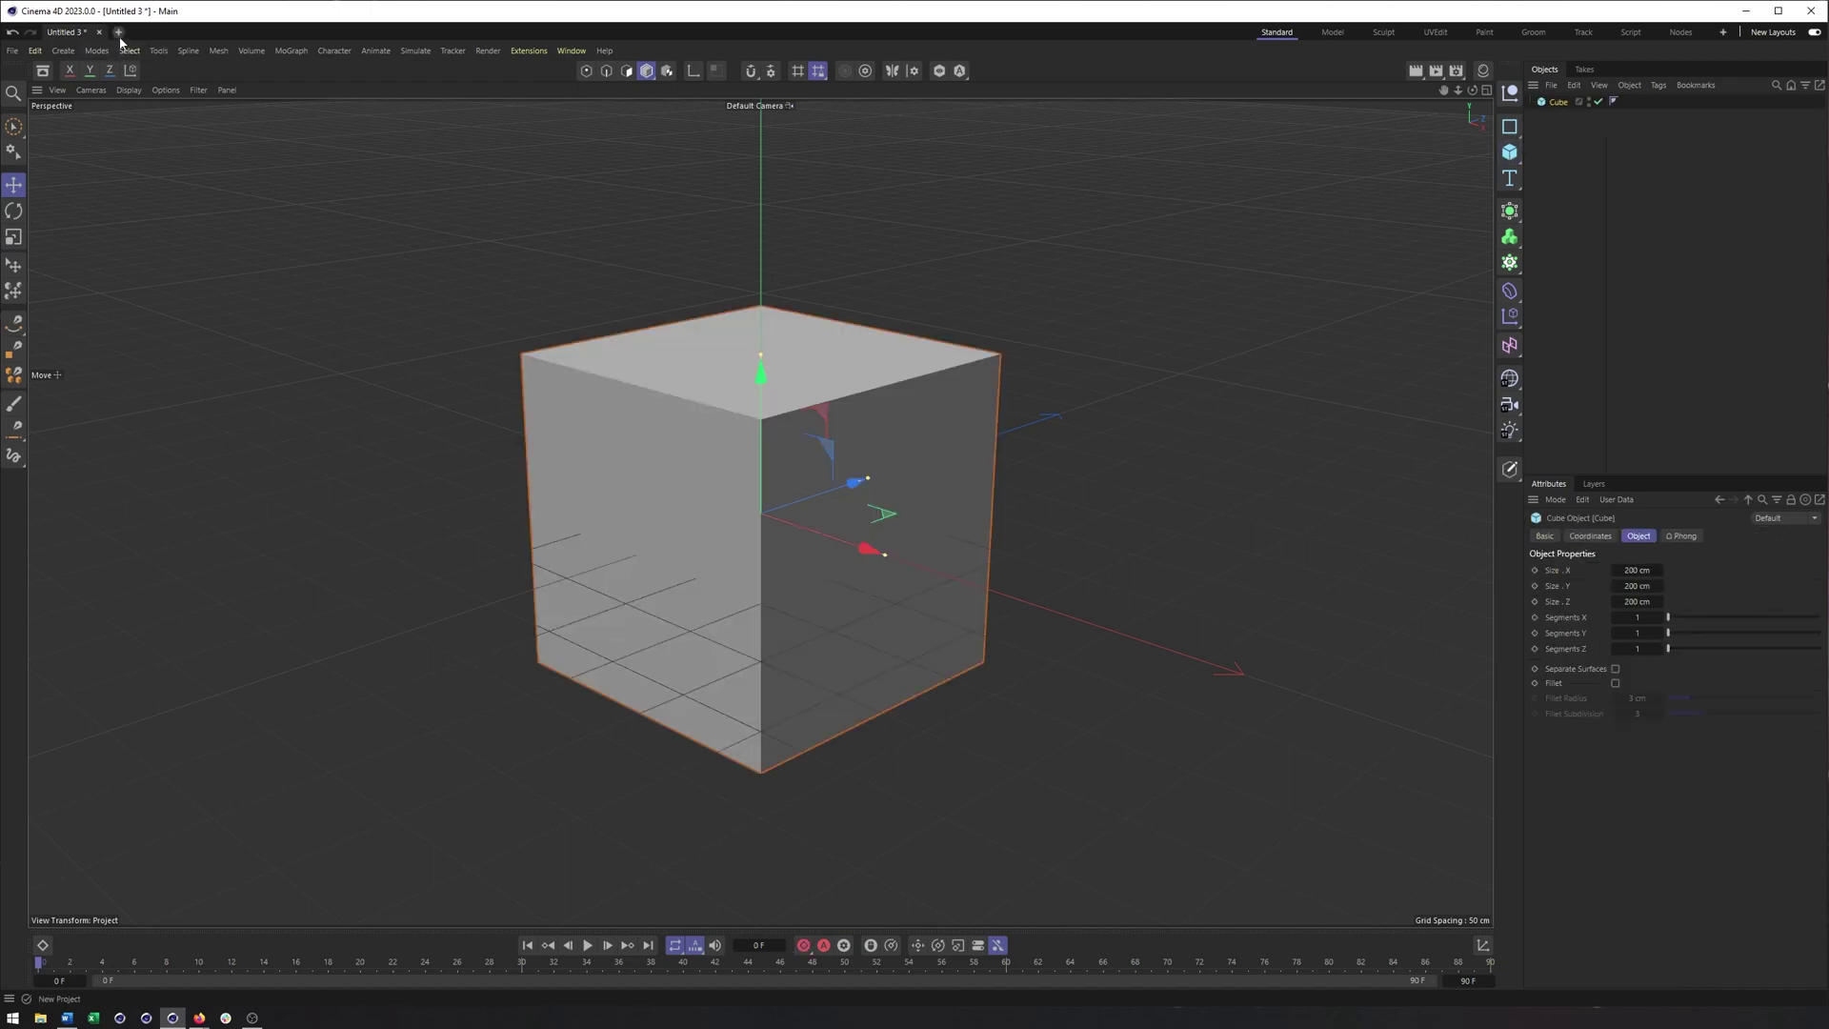
{"action": "left_click", "coordinate": [118, 31]}
{"action": "left_click", "coordinate": [65, 34]}
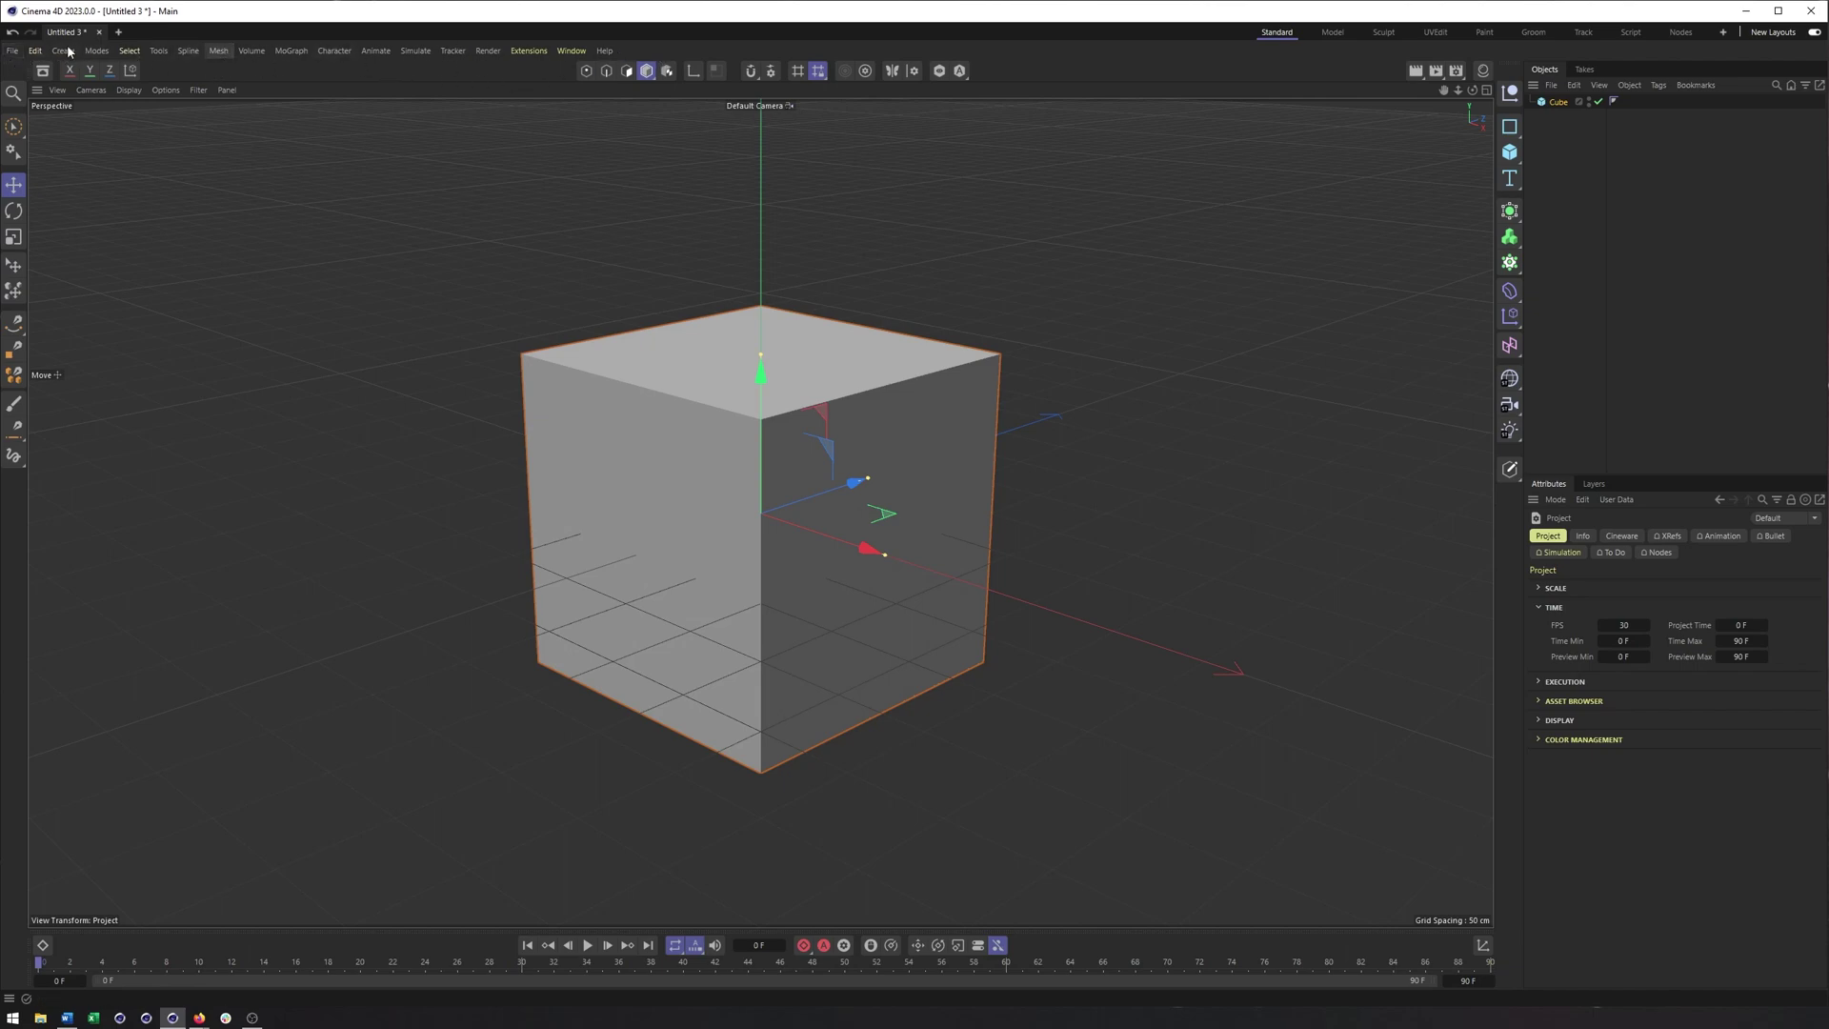
{"action": "left_click", "coordinate": [13, 51]}
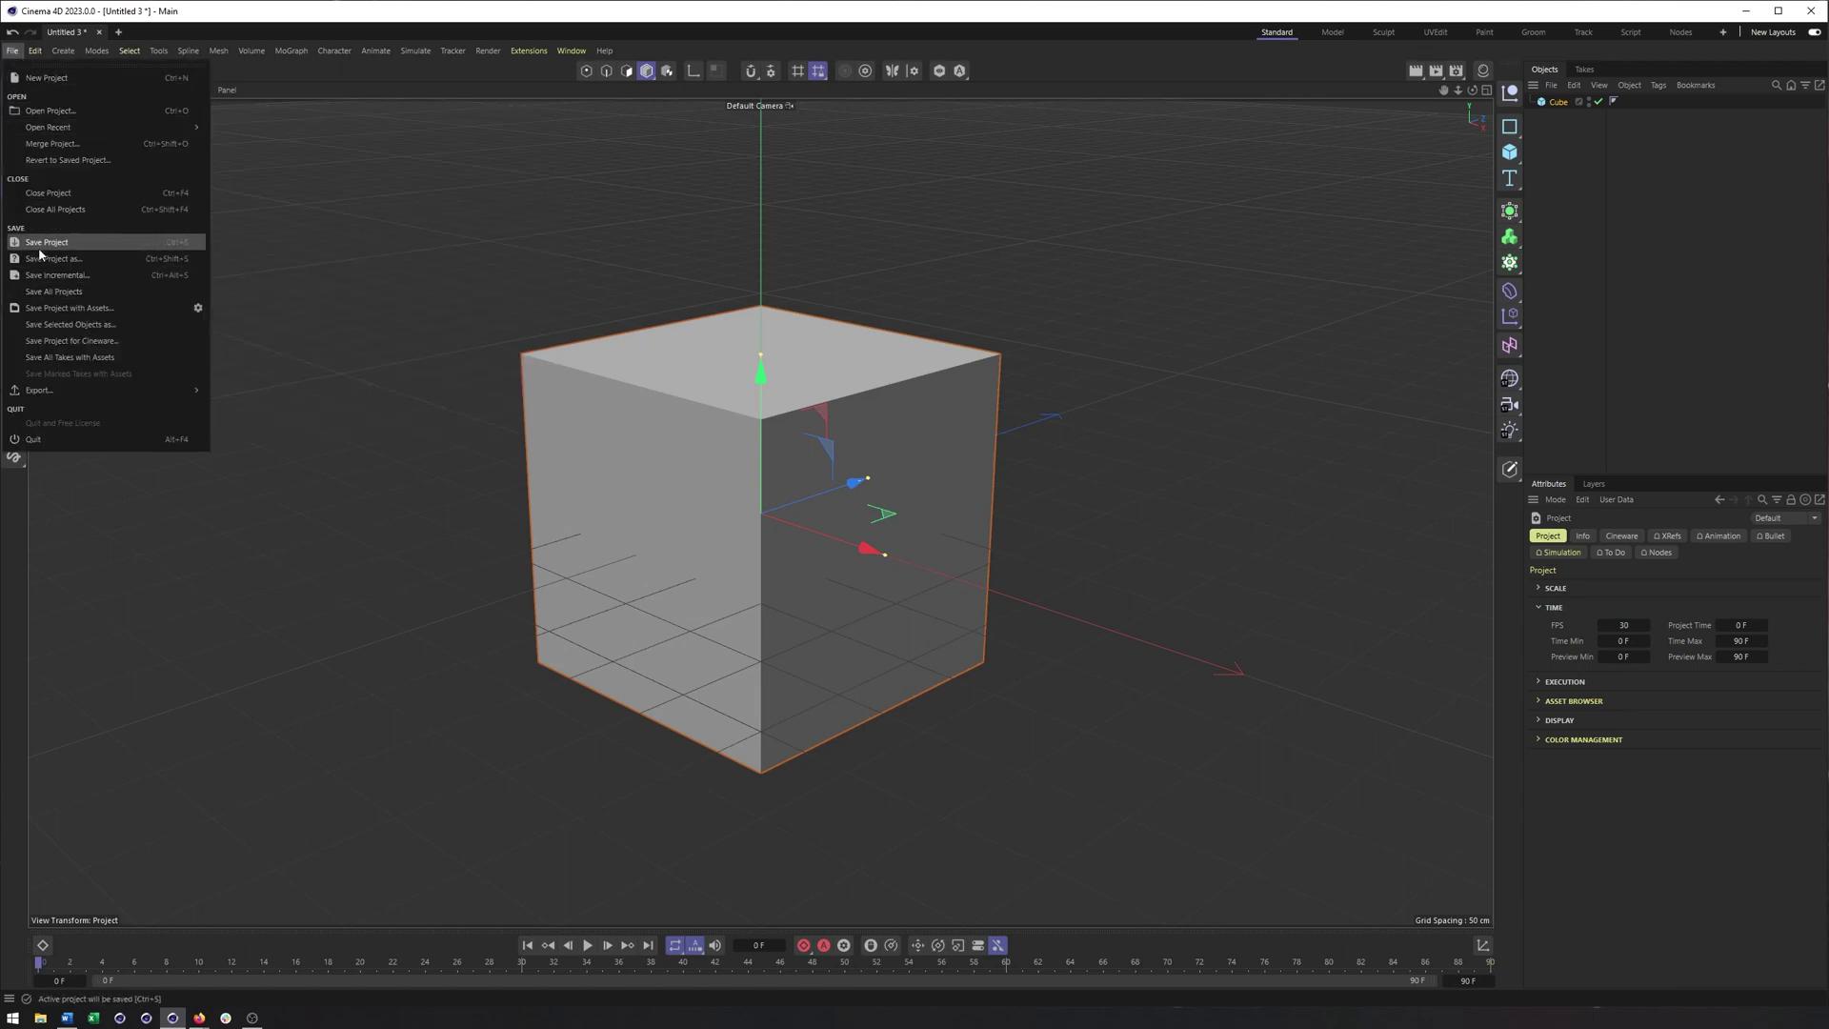
{"action": "mouse_move", "coordinate": [34, 50]}
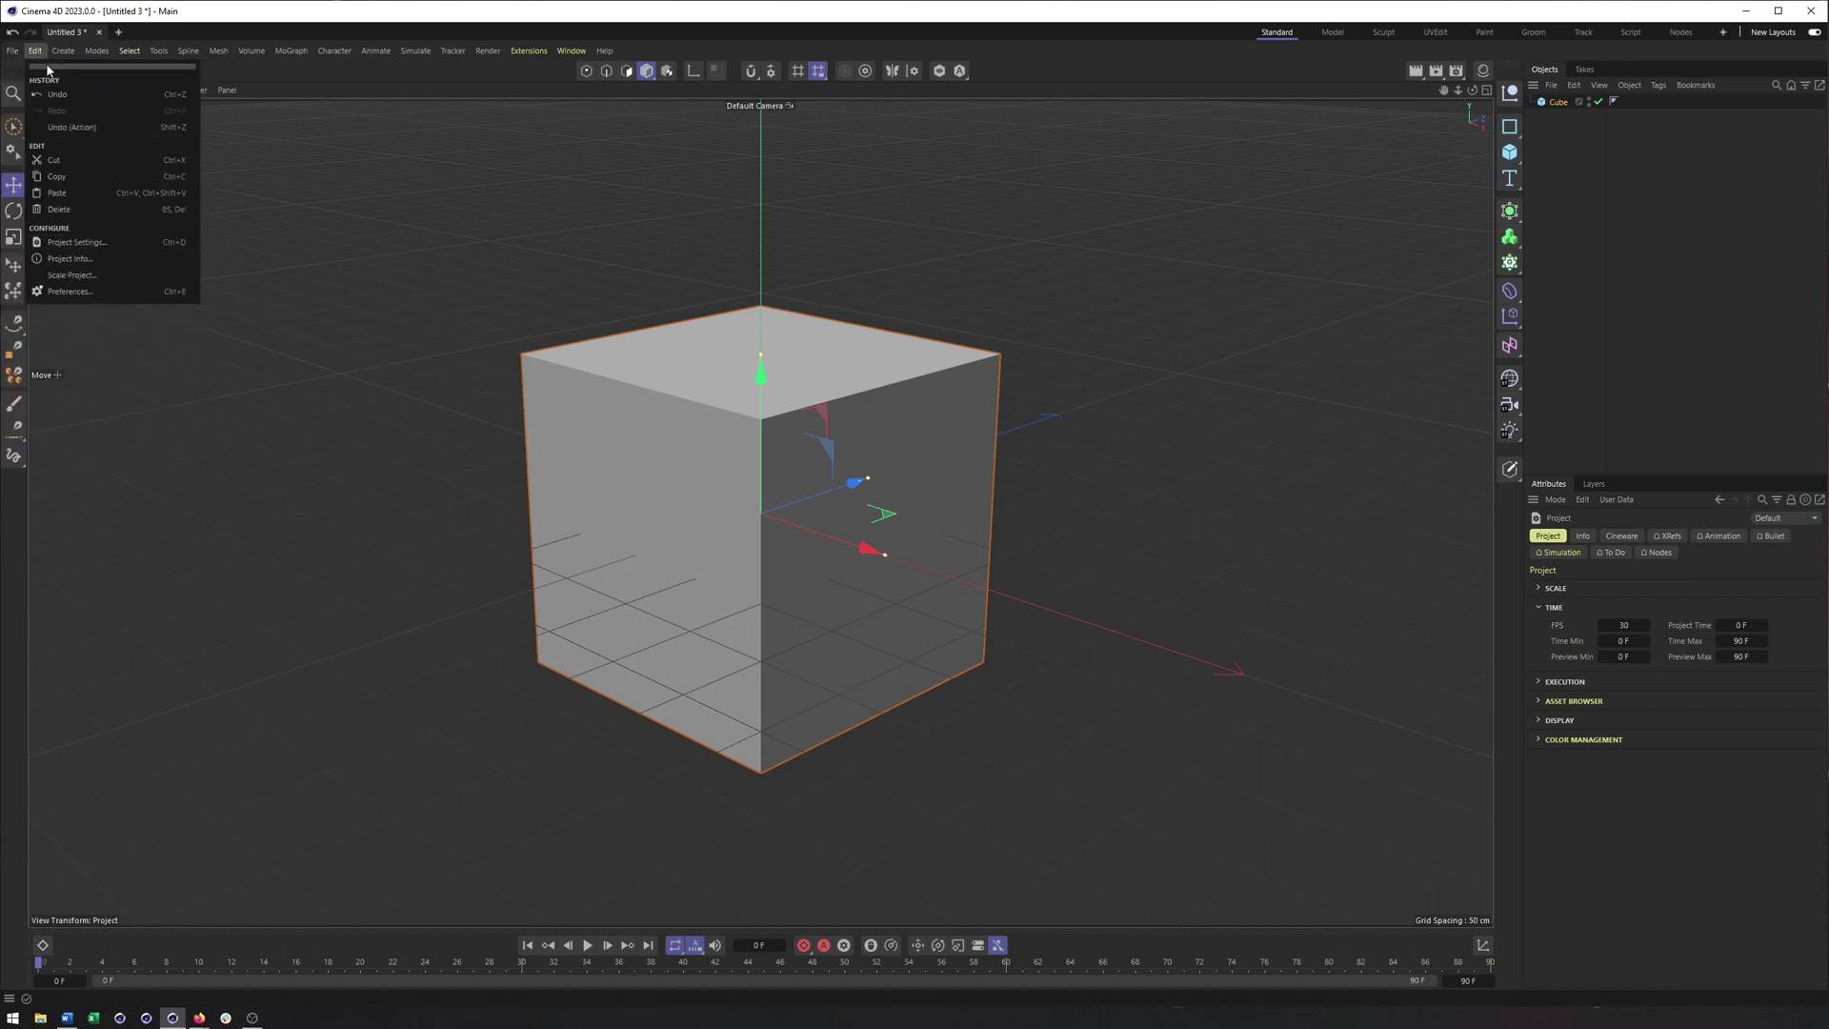
{"action": "left_click", "coordinate": [198, 16]}
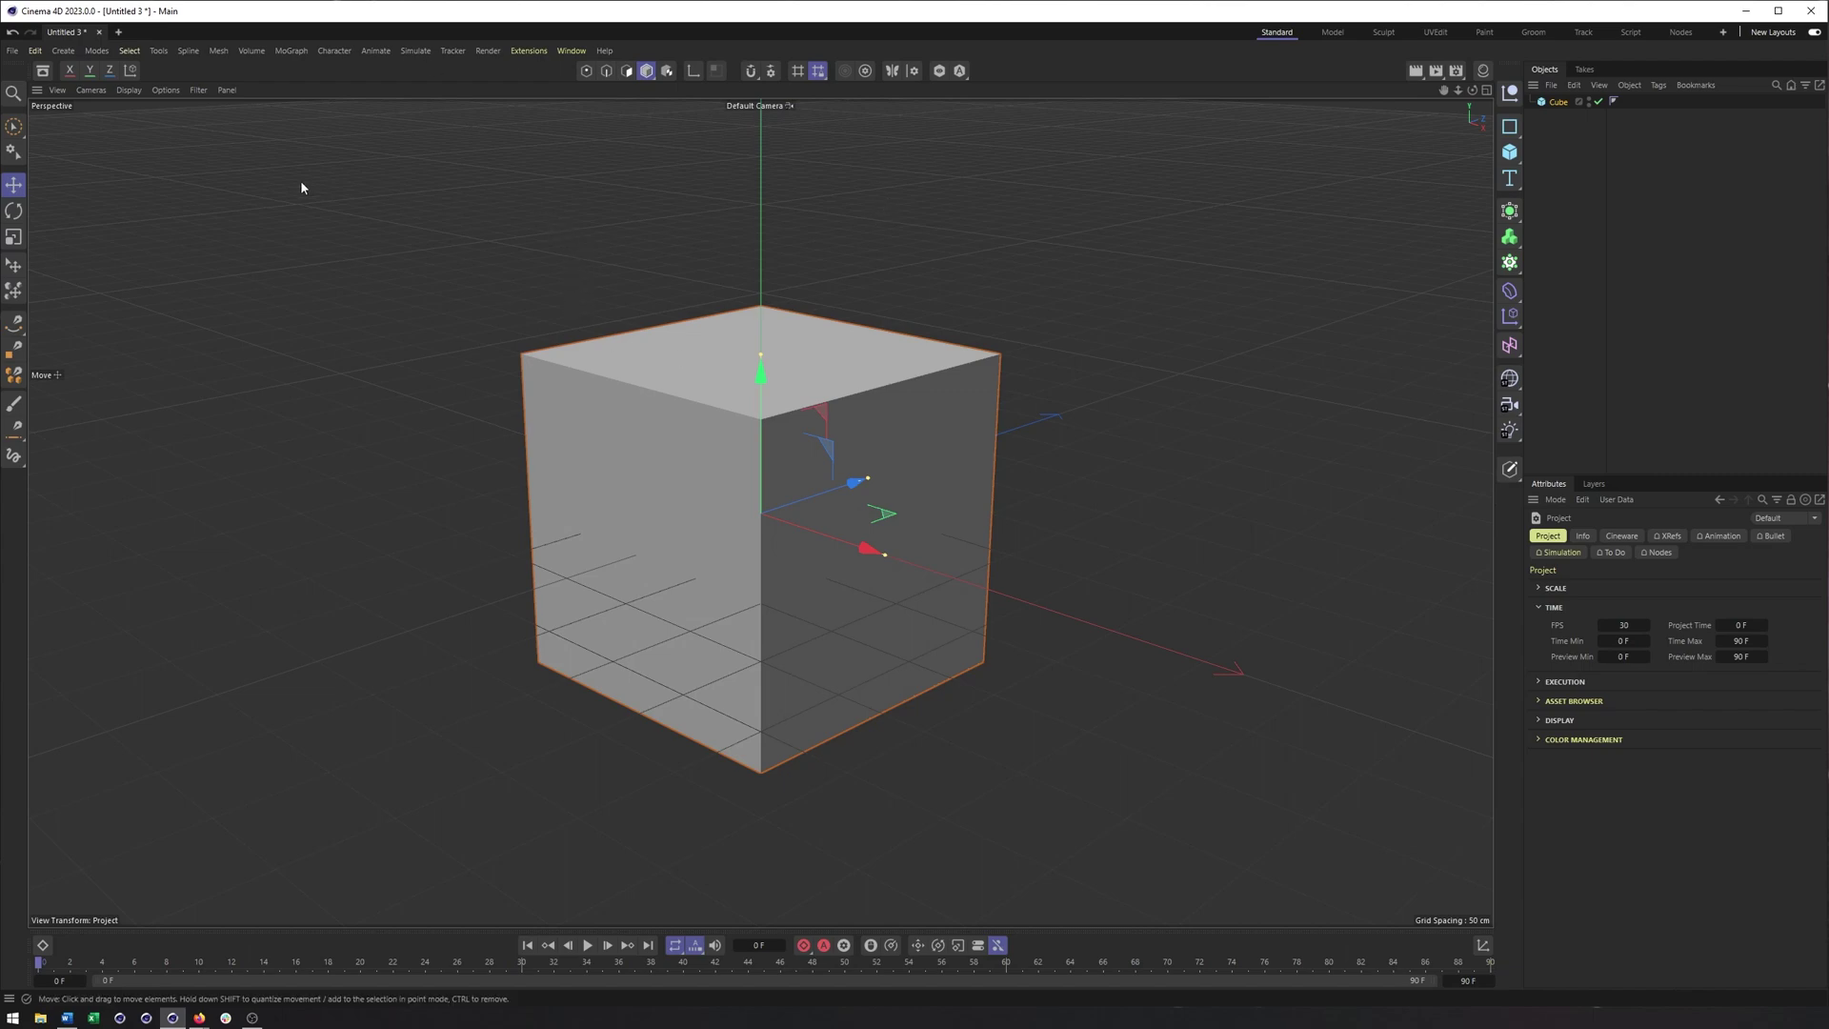
{"action": "left_click", "coordinate": [13, 97]}
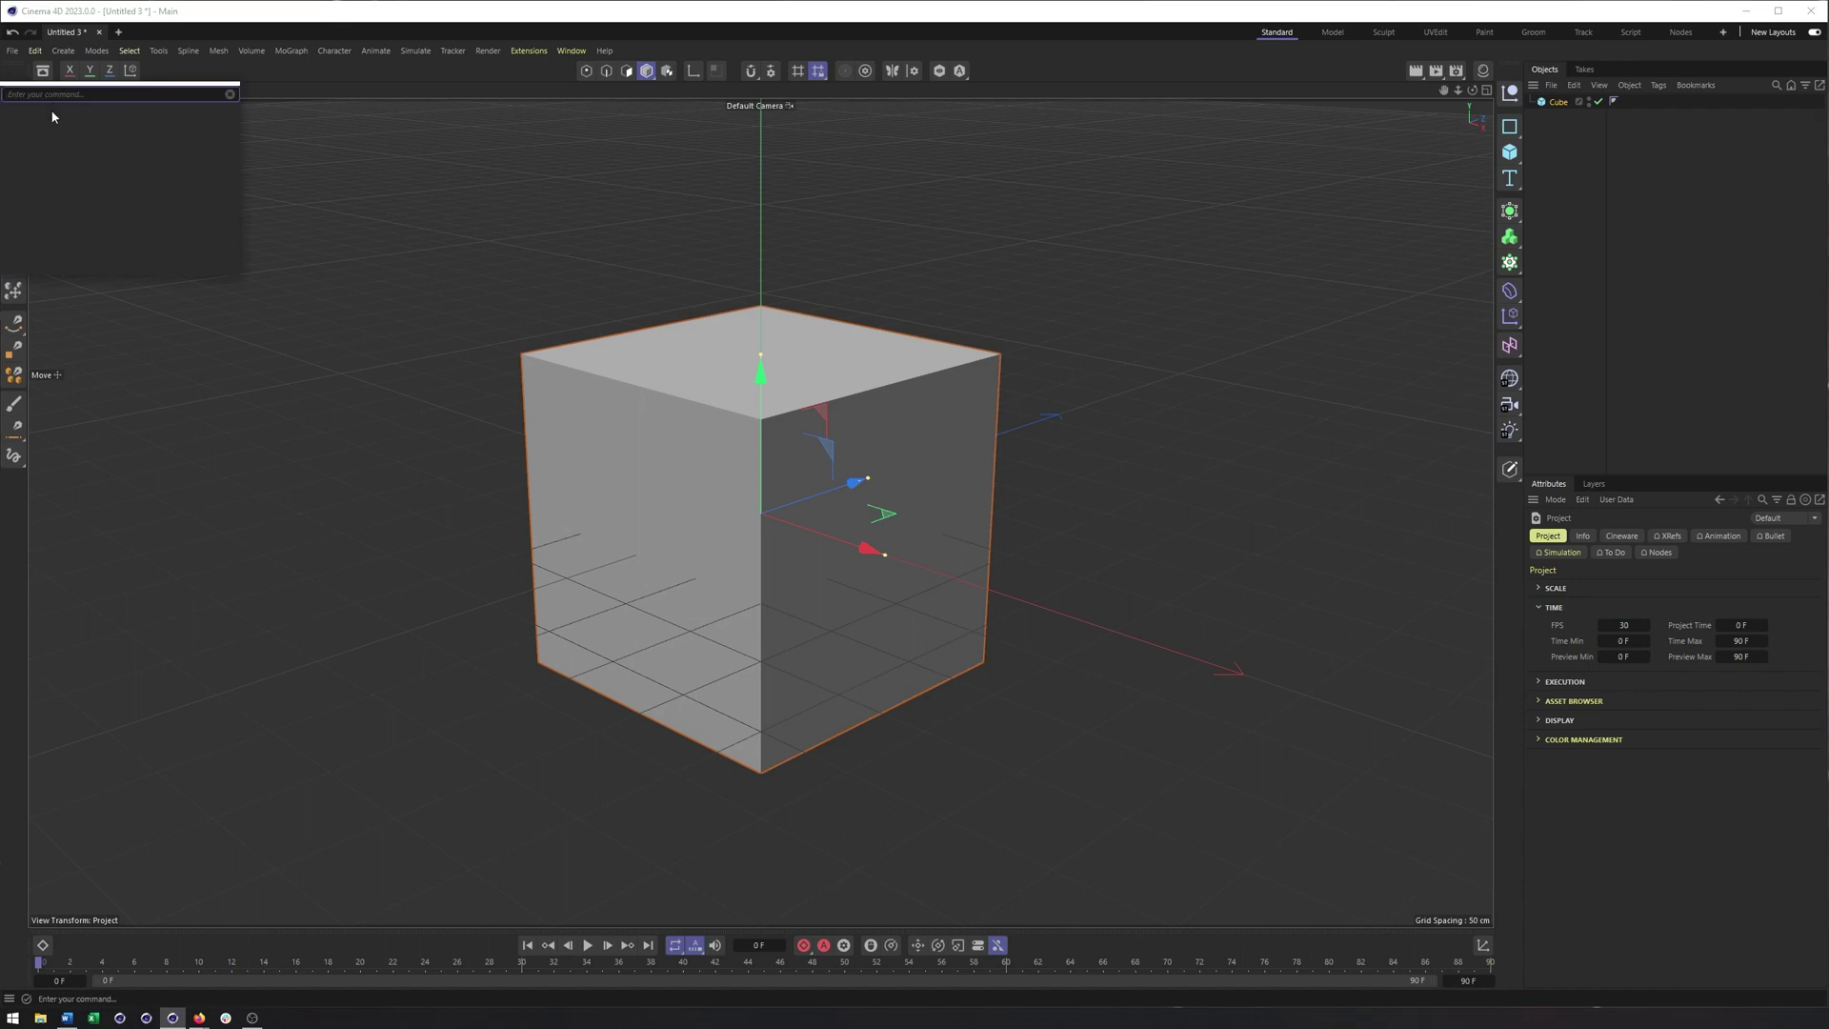
{"action": "type", "text": "move"}
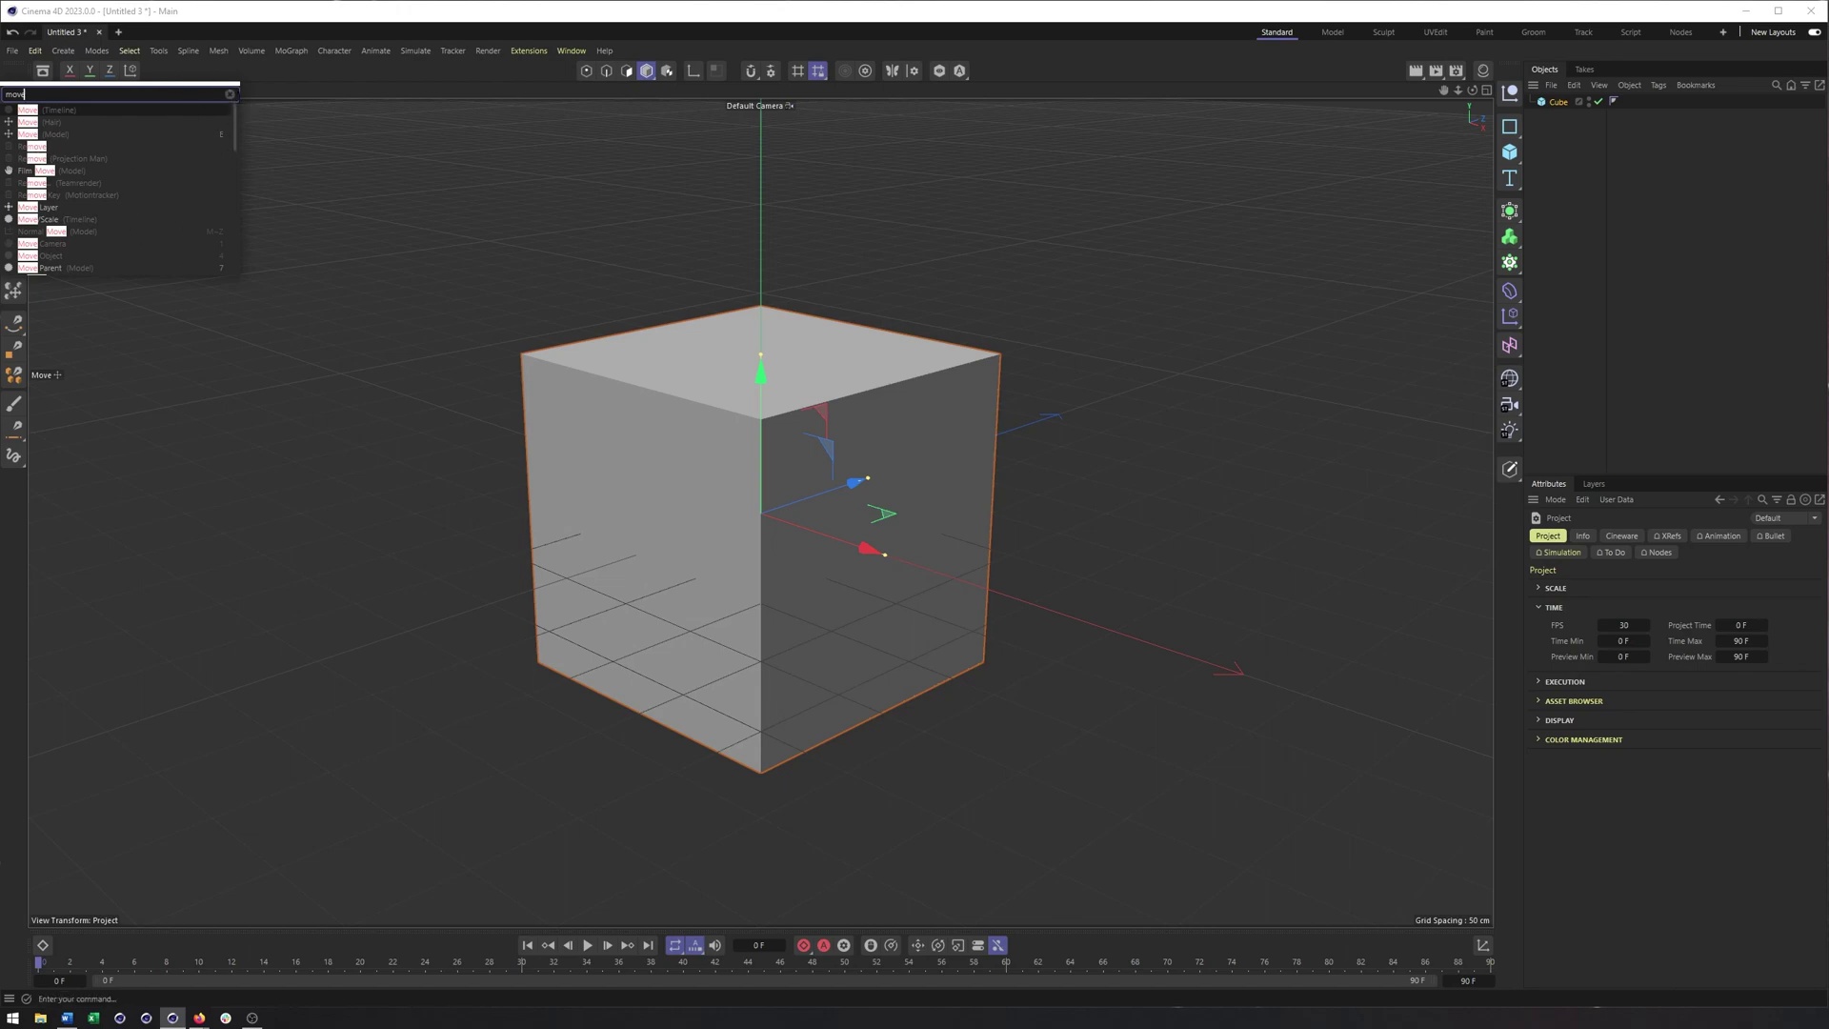
{"action": "left_click", "coordinate": [230, 95]}
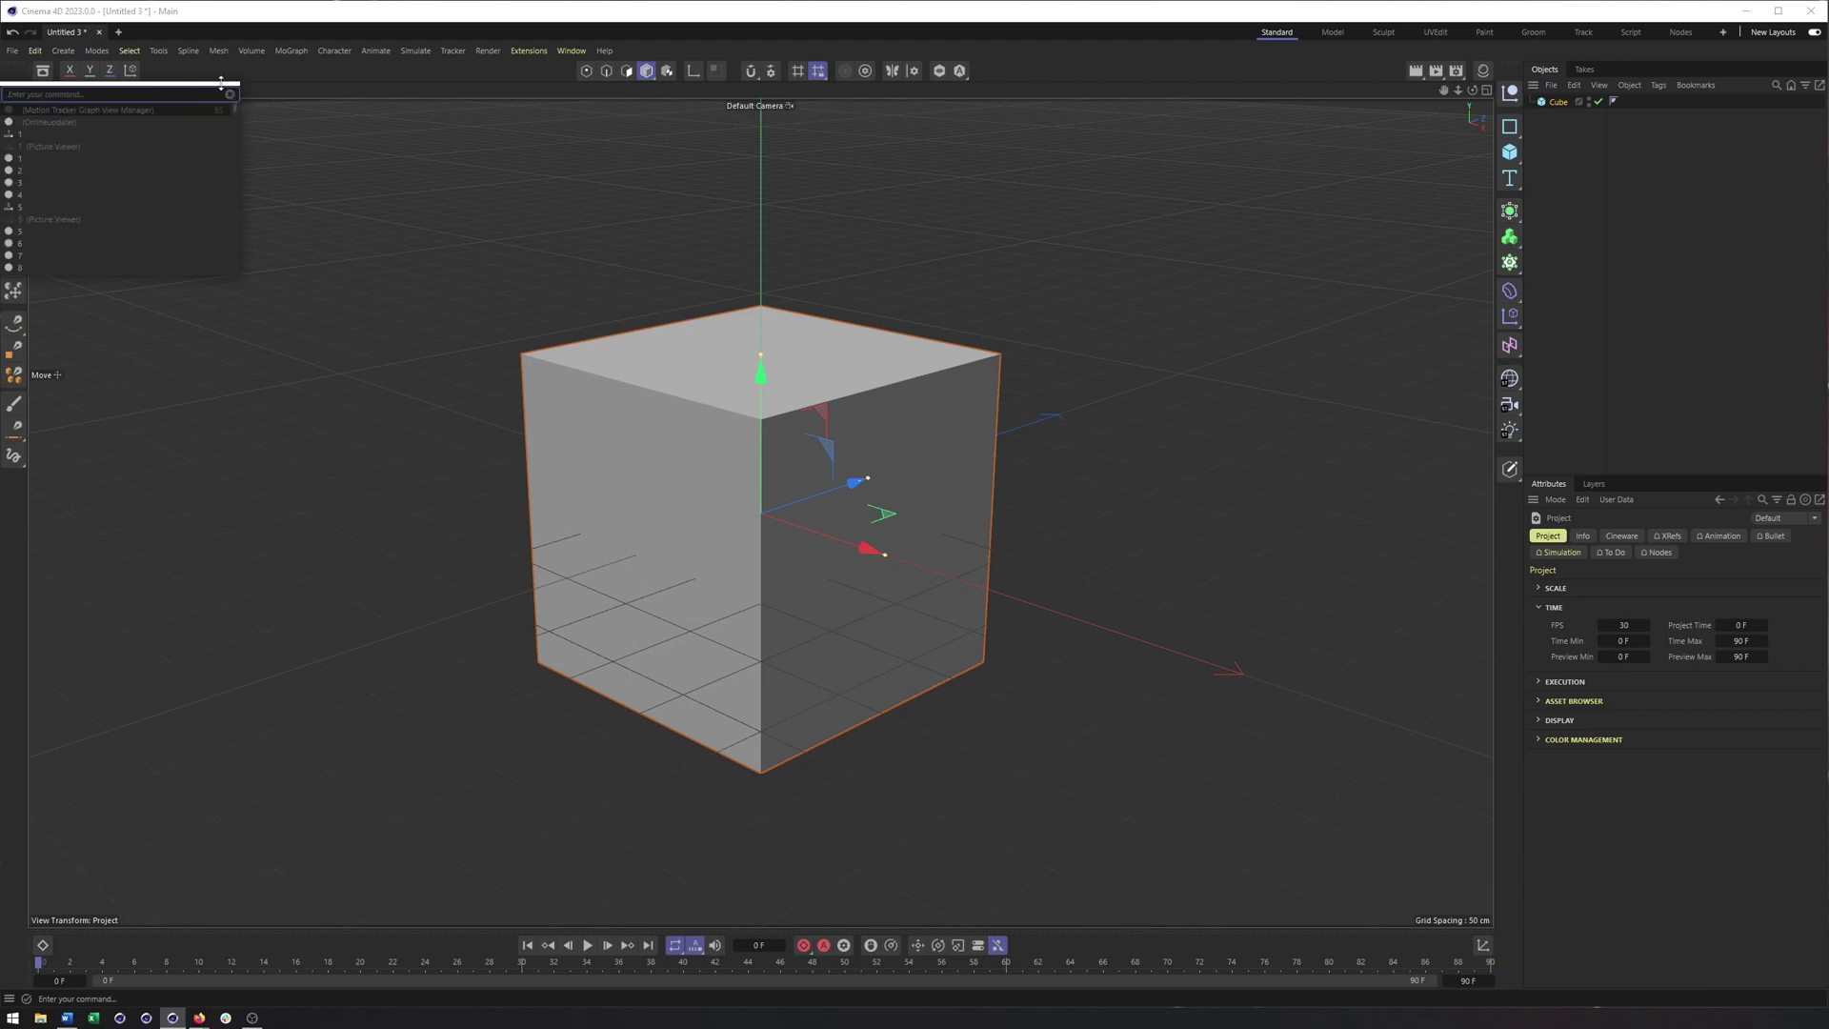
{"action": "key", "text": "Escape"}
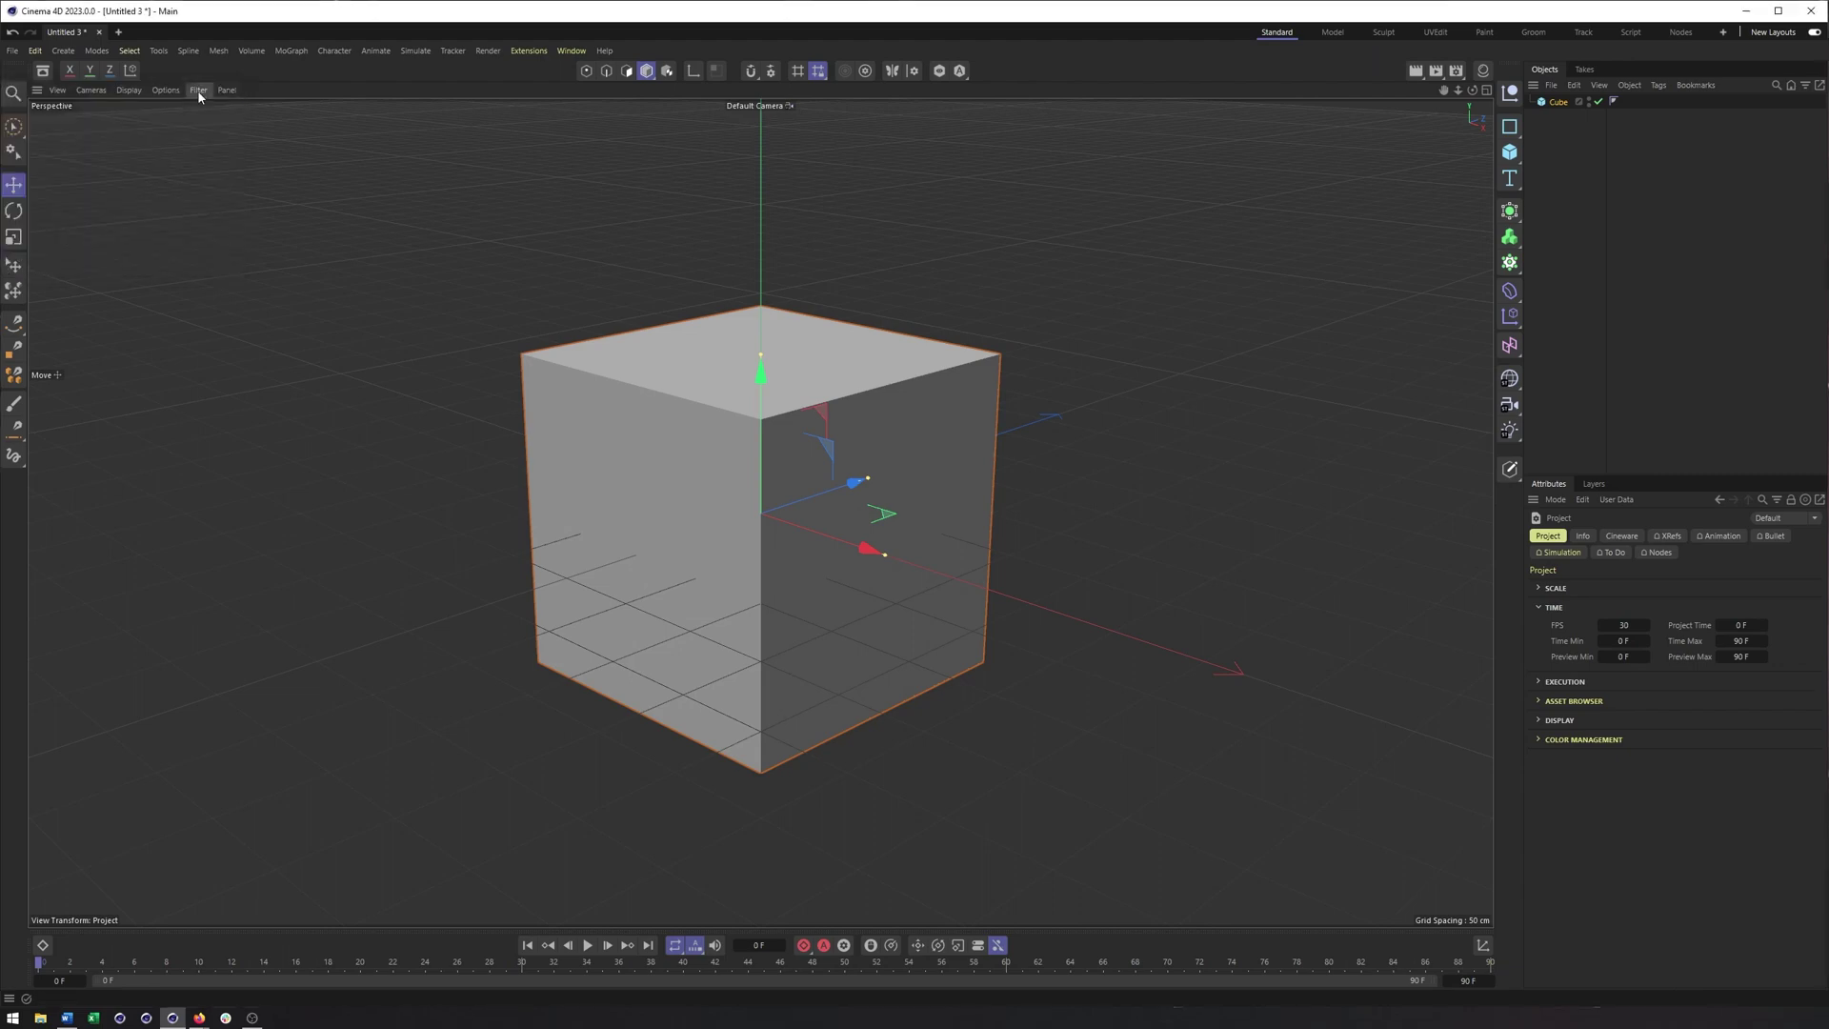
{"action": "left_click", "coordinate": [19, 132]}
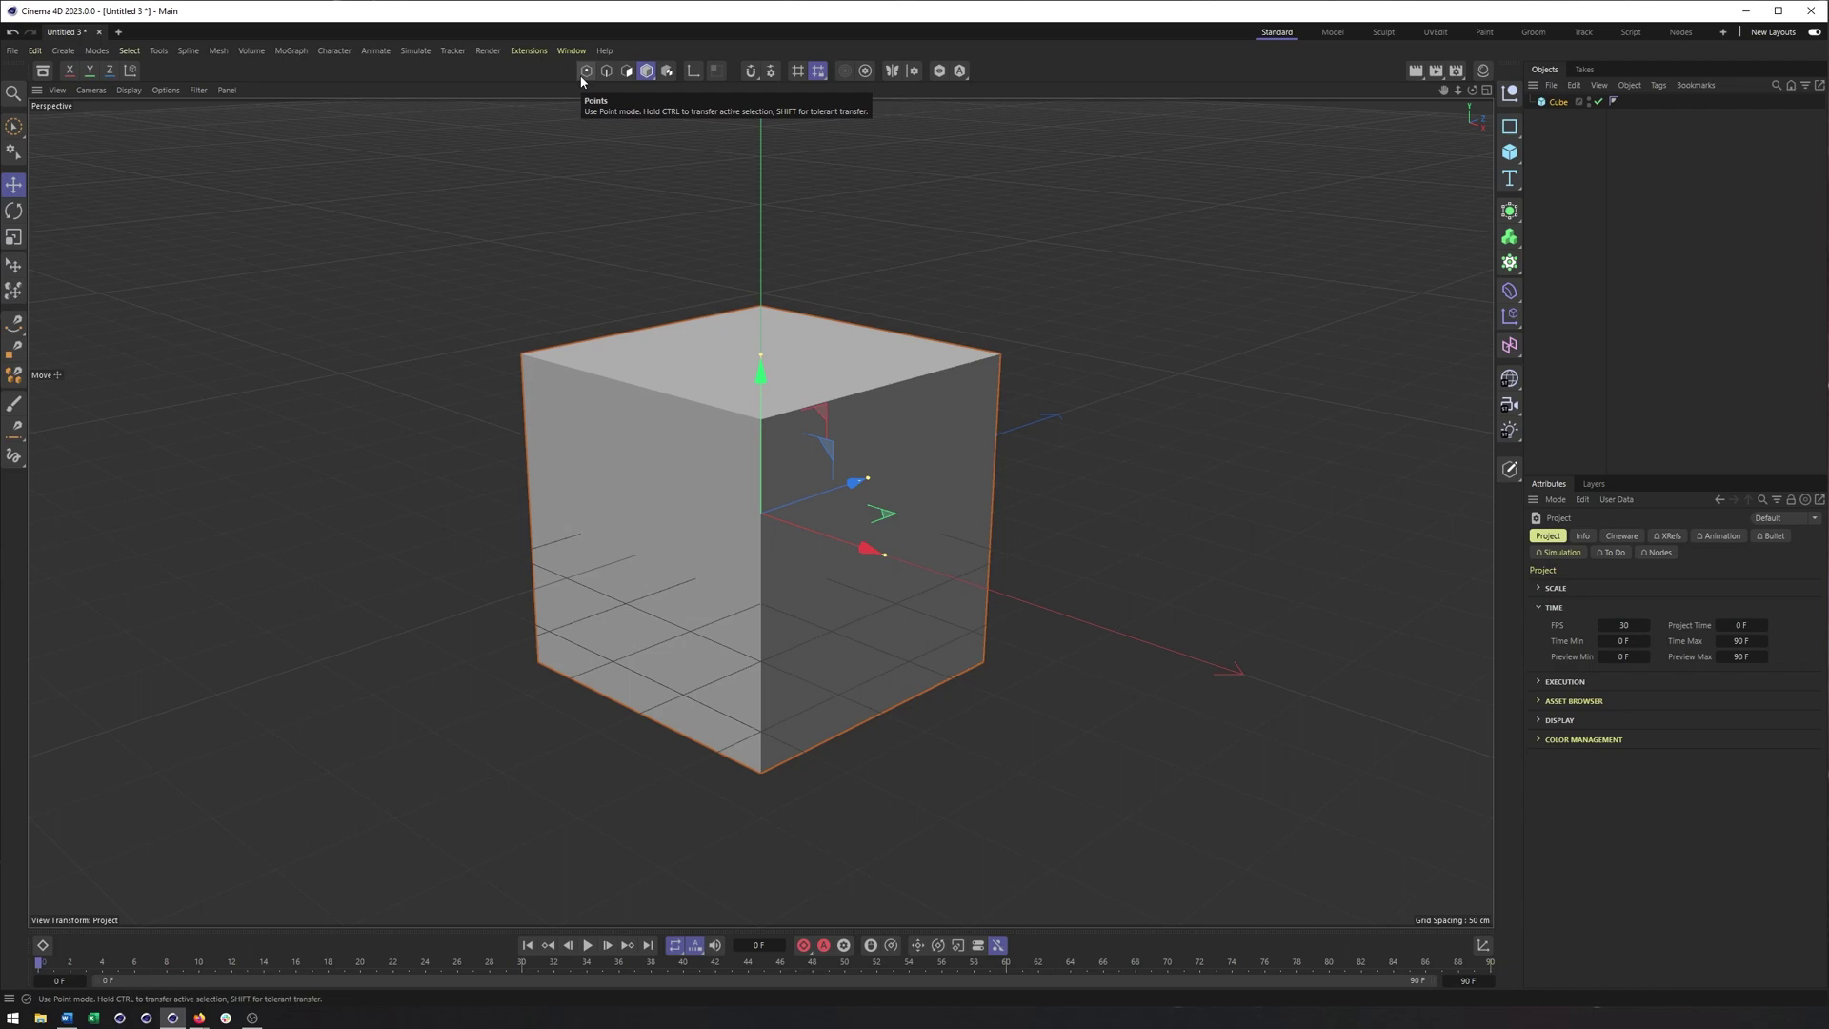
{"action": "left_click", "coordinate": [648, 77]}
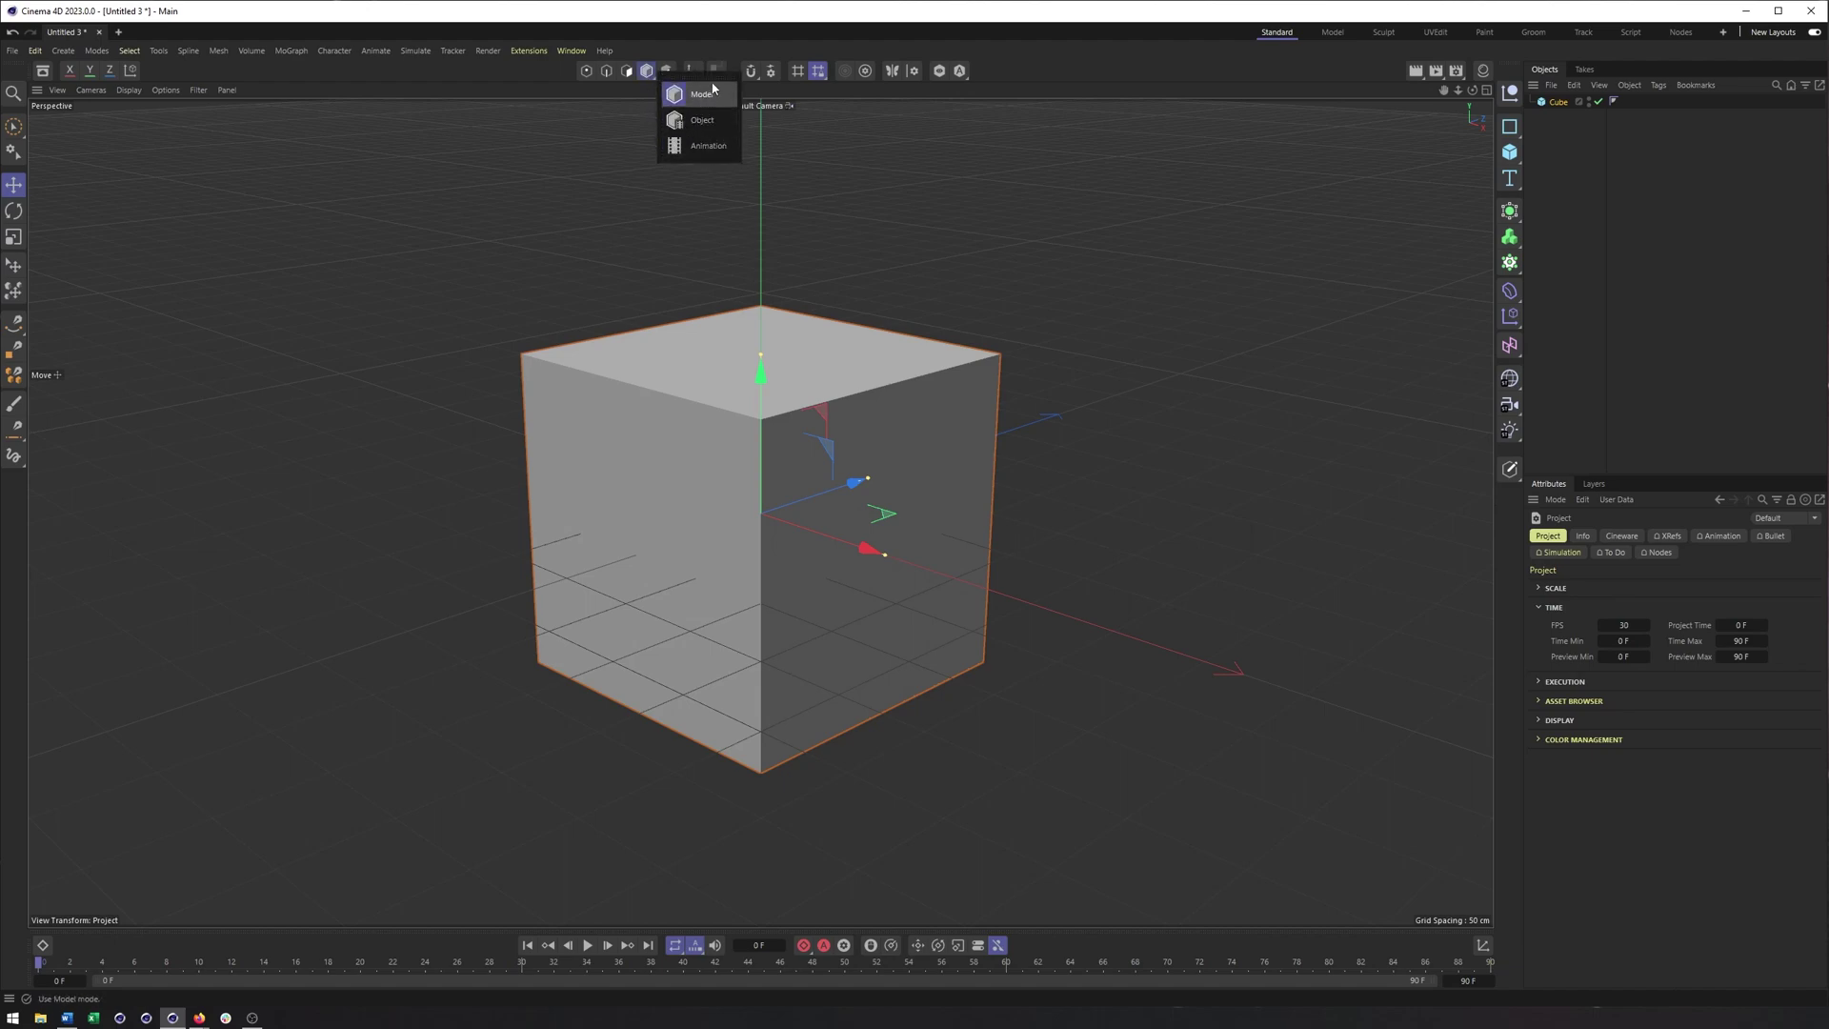
{"action": "left_click", "coordinate": [719, 33]}
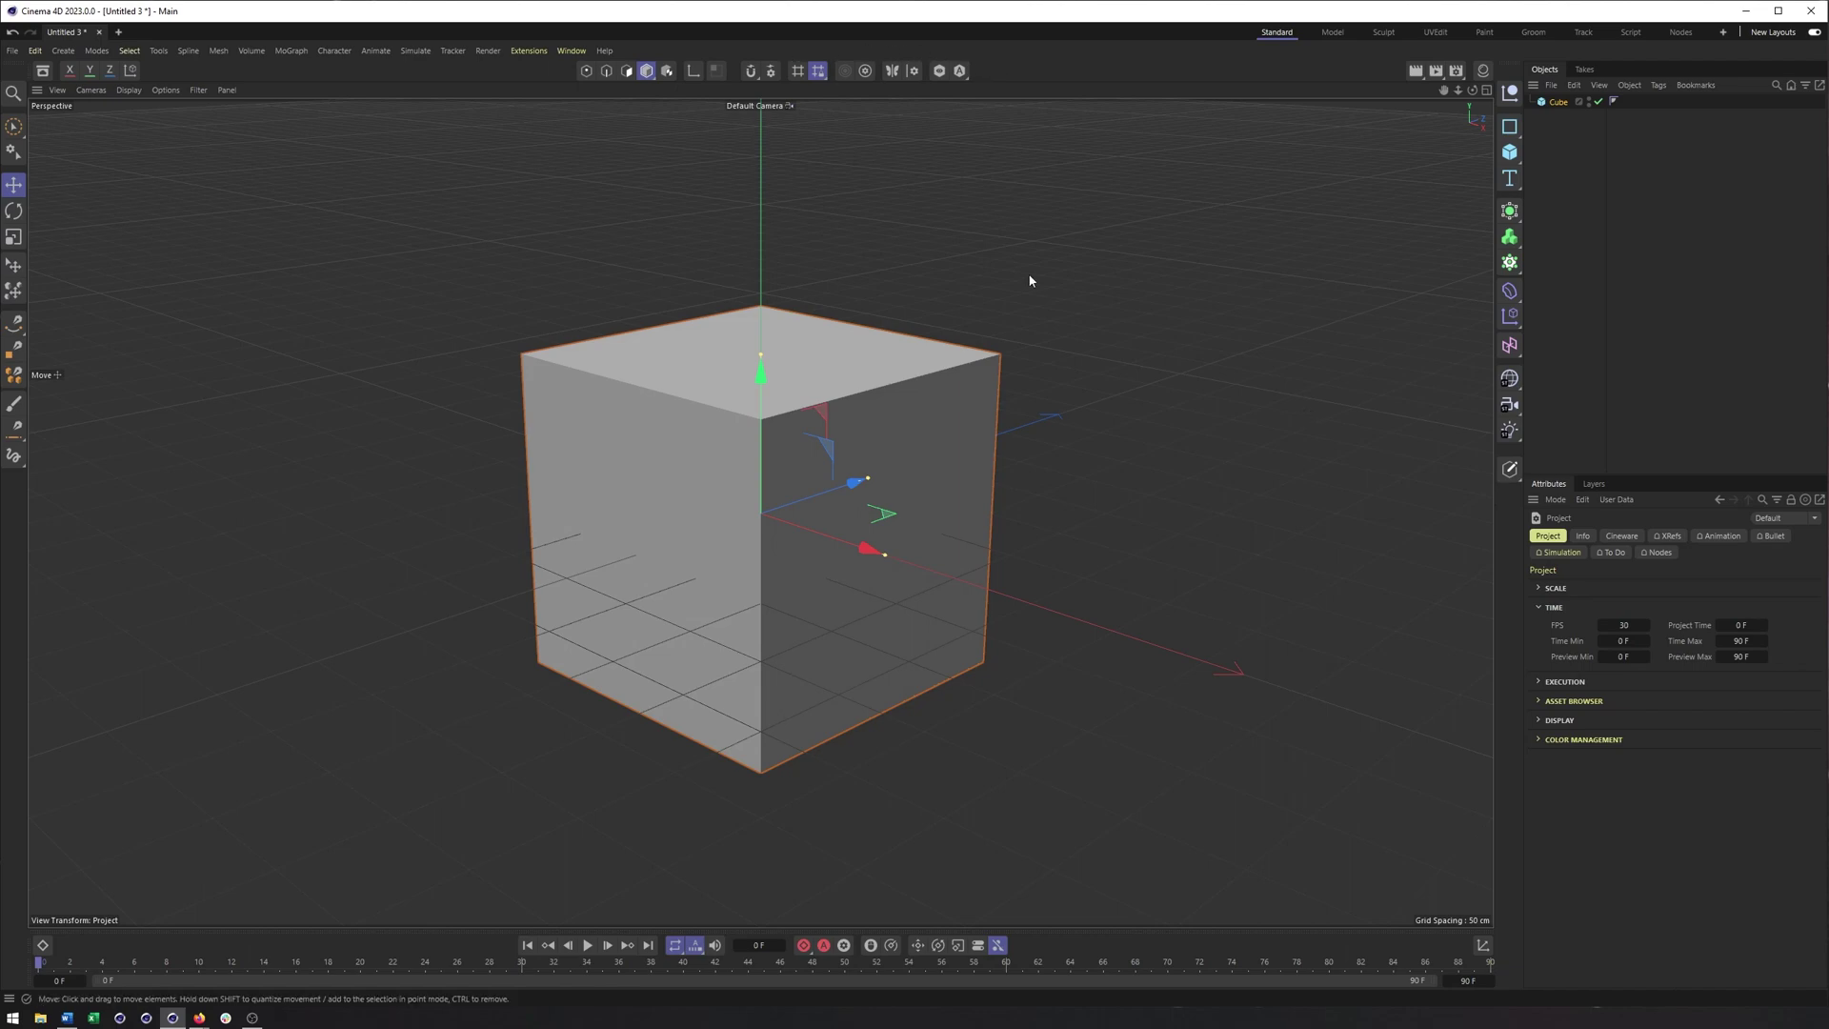
{"action": "left_click", "coordinate": [13, 127]}
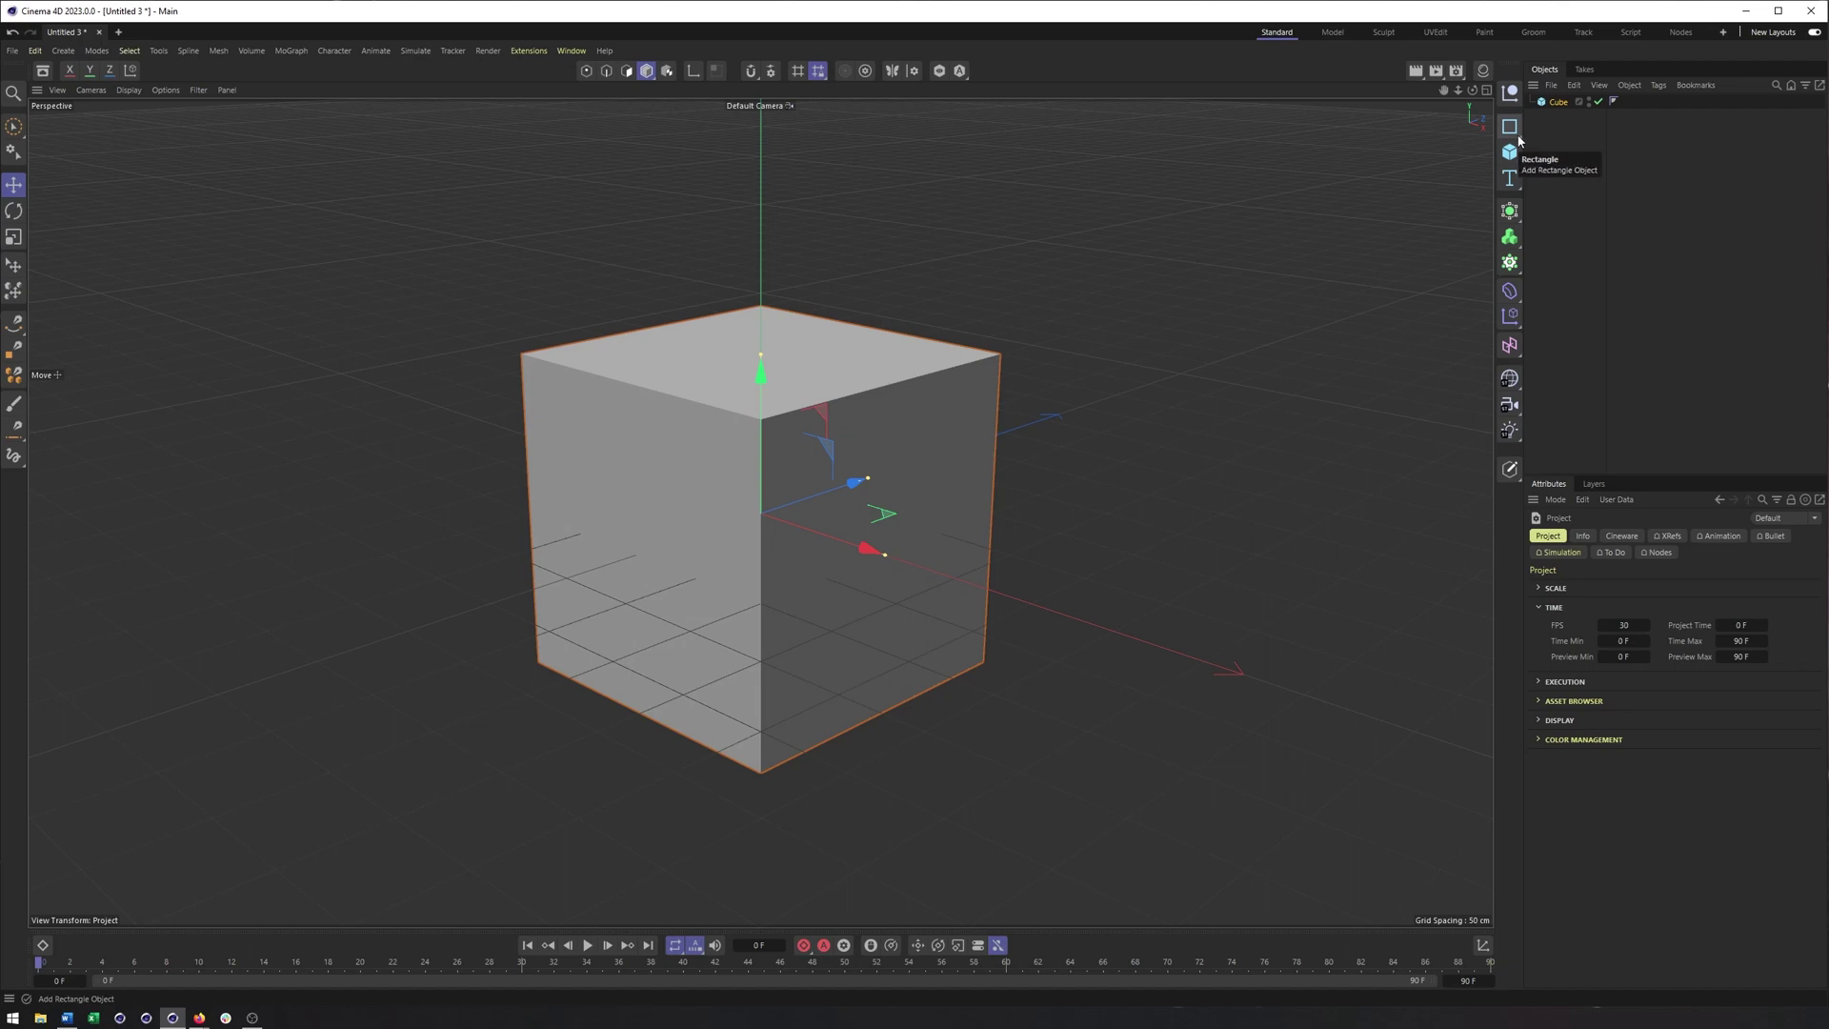
{"action": "left_click", "coordinate": [1516, 133]}
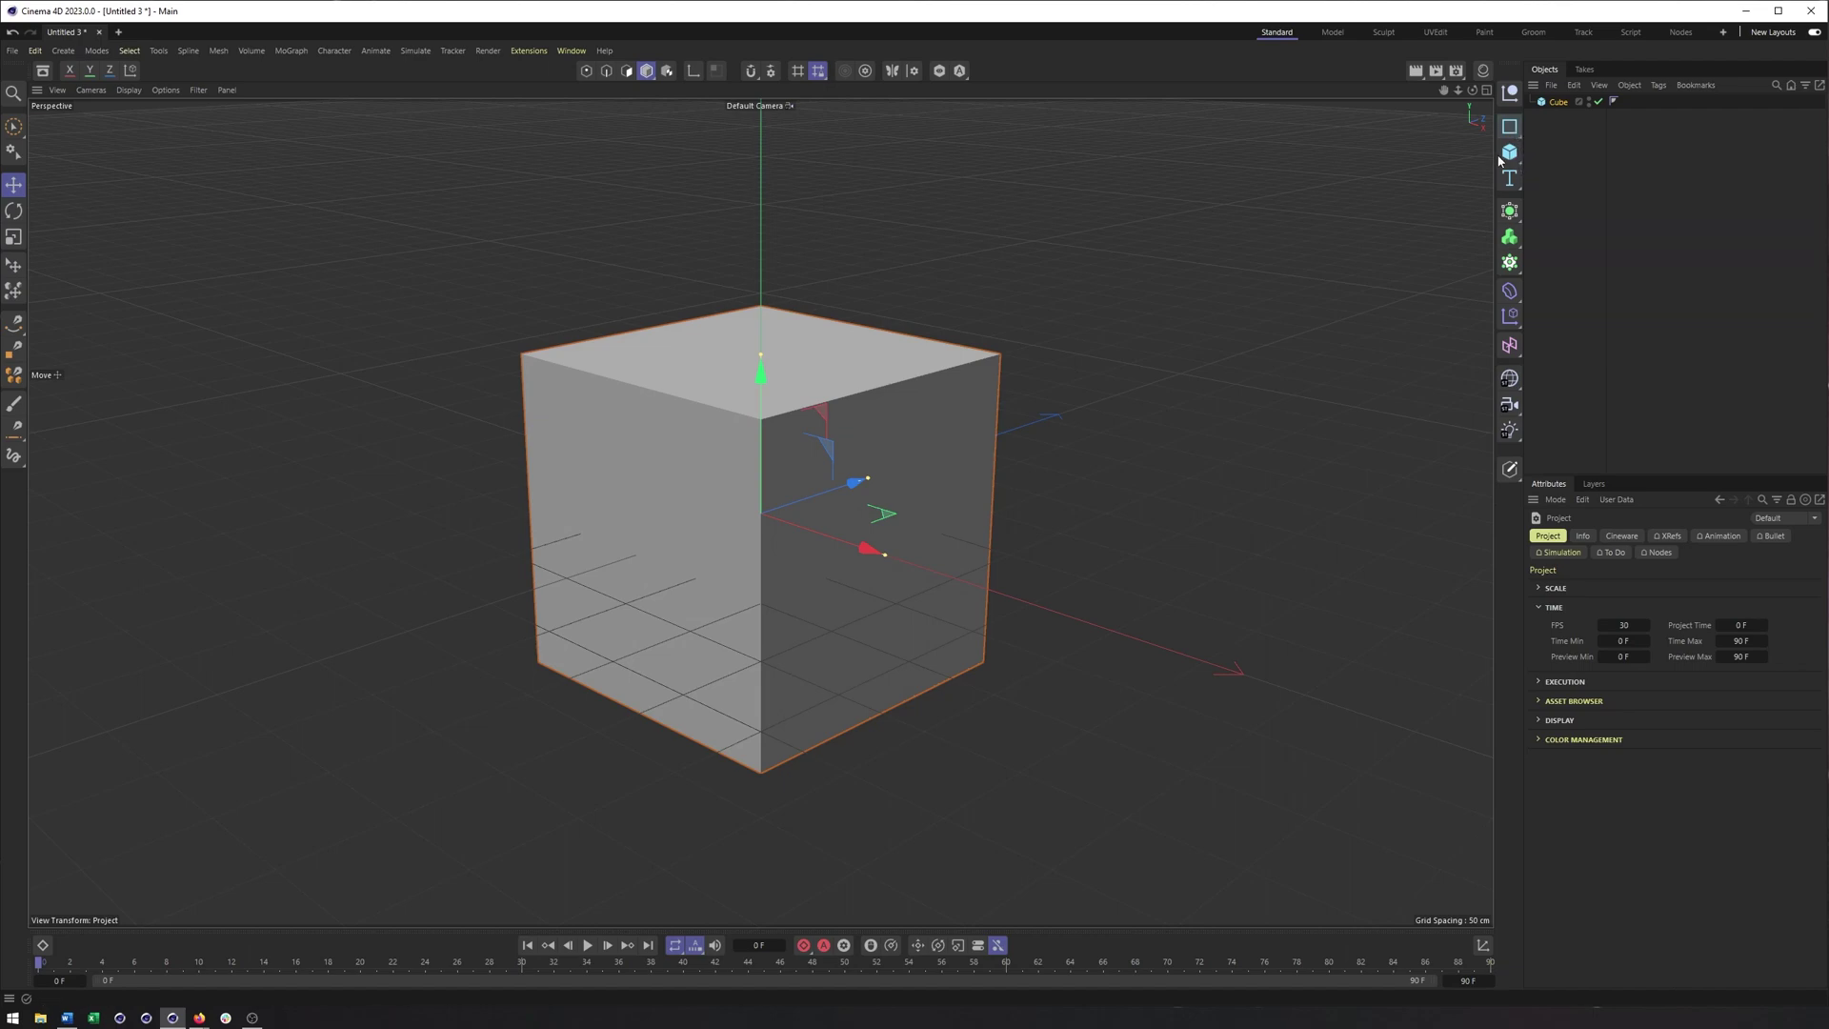
{"action": "left_click", "coordinate": [1512, 154]}
{"action": "left_click", "coordinate": [1509, 412]}
Step: Select the Cube and show its Basic tab with name, layer and visibility settings
{"action": "left_click", "coordinate": [1532, 103]}
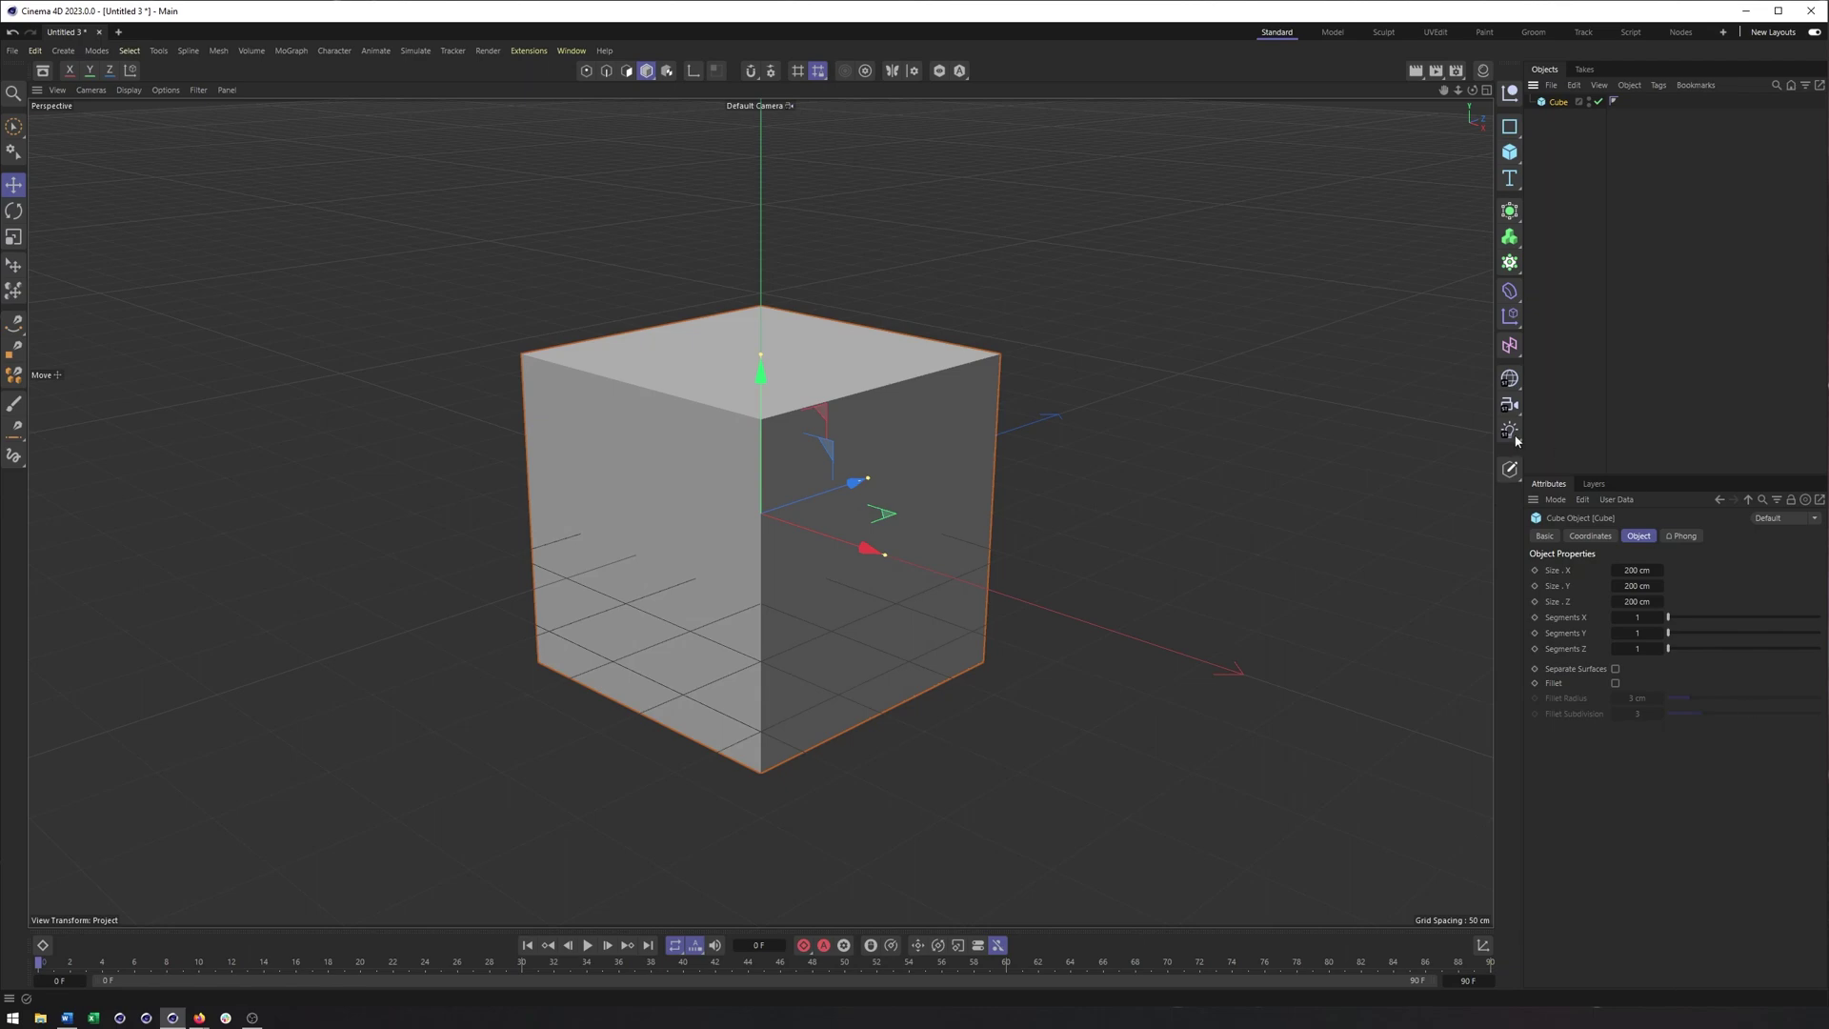
{"action": "left_click", "coordinate": [1545, 537]}
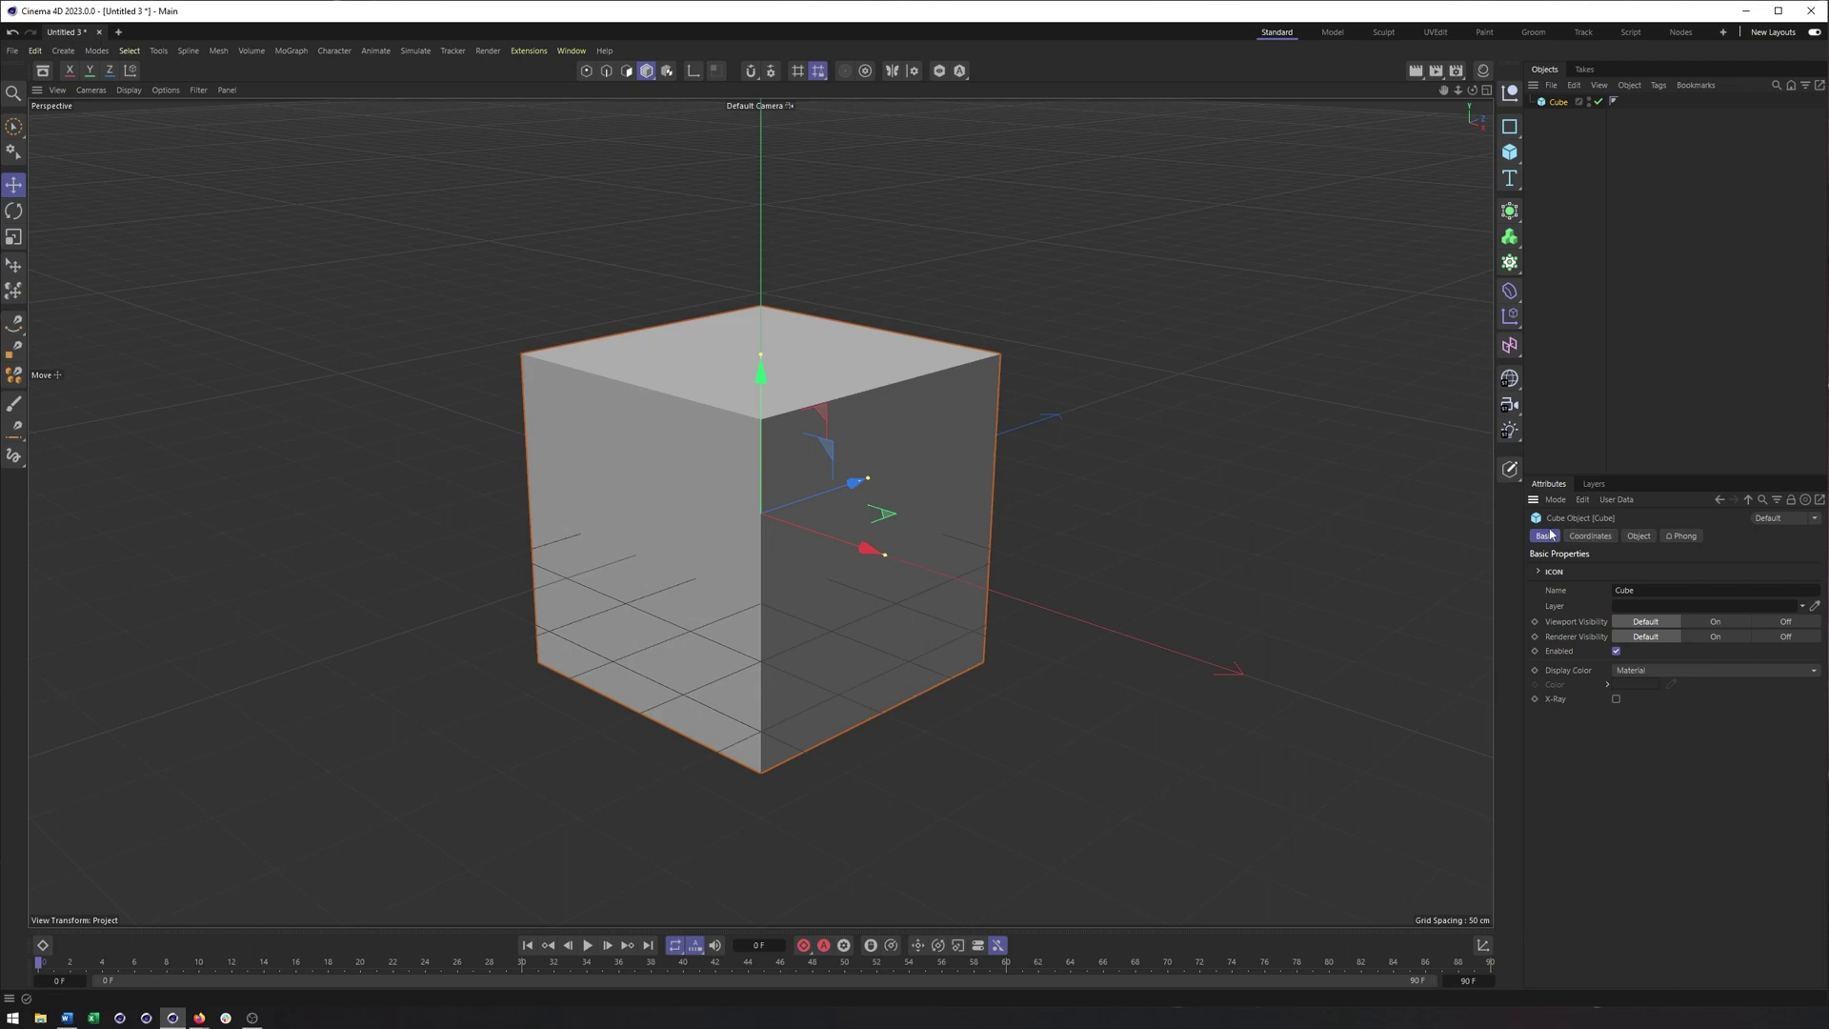
Step: Browse the Cube's Object and Phong settings, then show Coordinates: position 0 cm, rotation 0°, scale 1
{"action": "left_click", "coordinate": [1590, 536]}
{"action": "left_click", "coordinate": [1641, 537]}
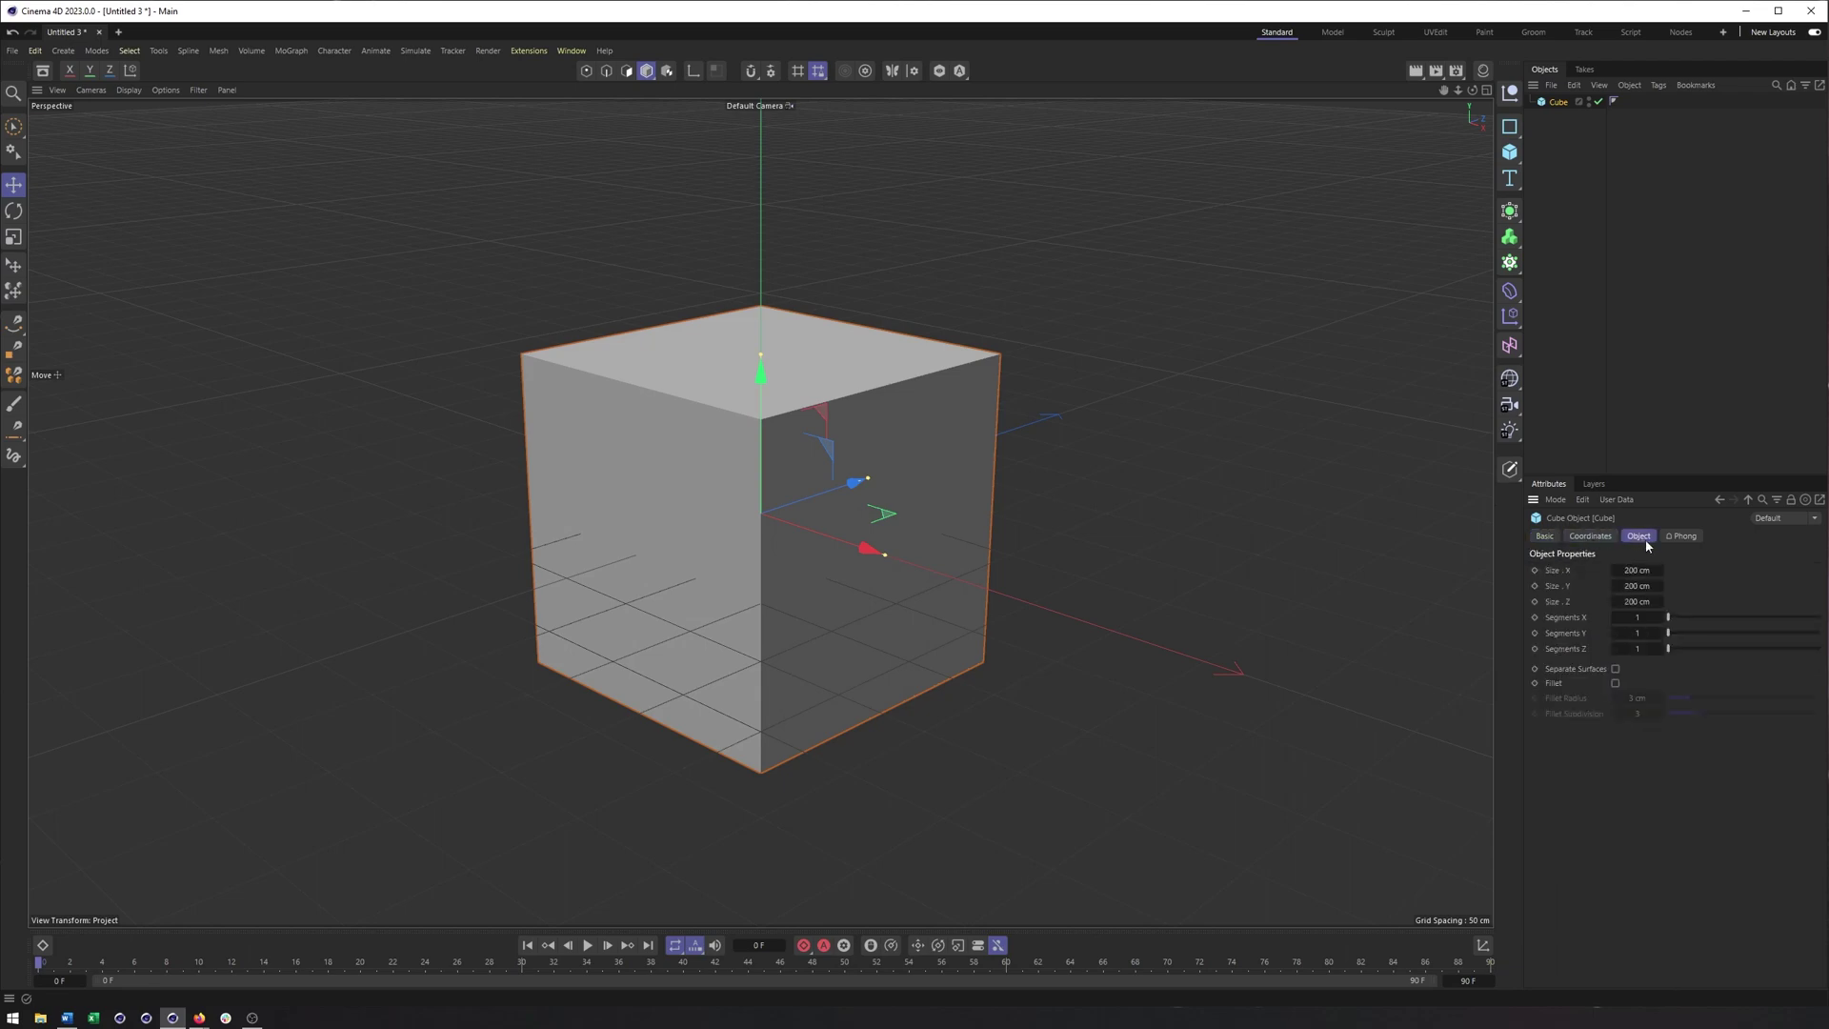
{"action": "left_click", "coordinate": [1681, 537]}
{"action": "left_click", "coordinate": [1637, 536]}
{"action": "left_click", "coordinate": [1589, 536]}
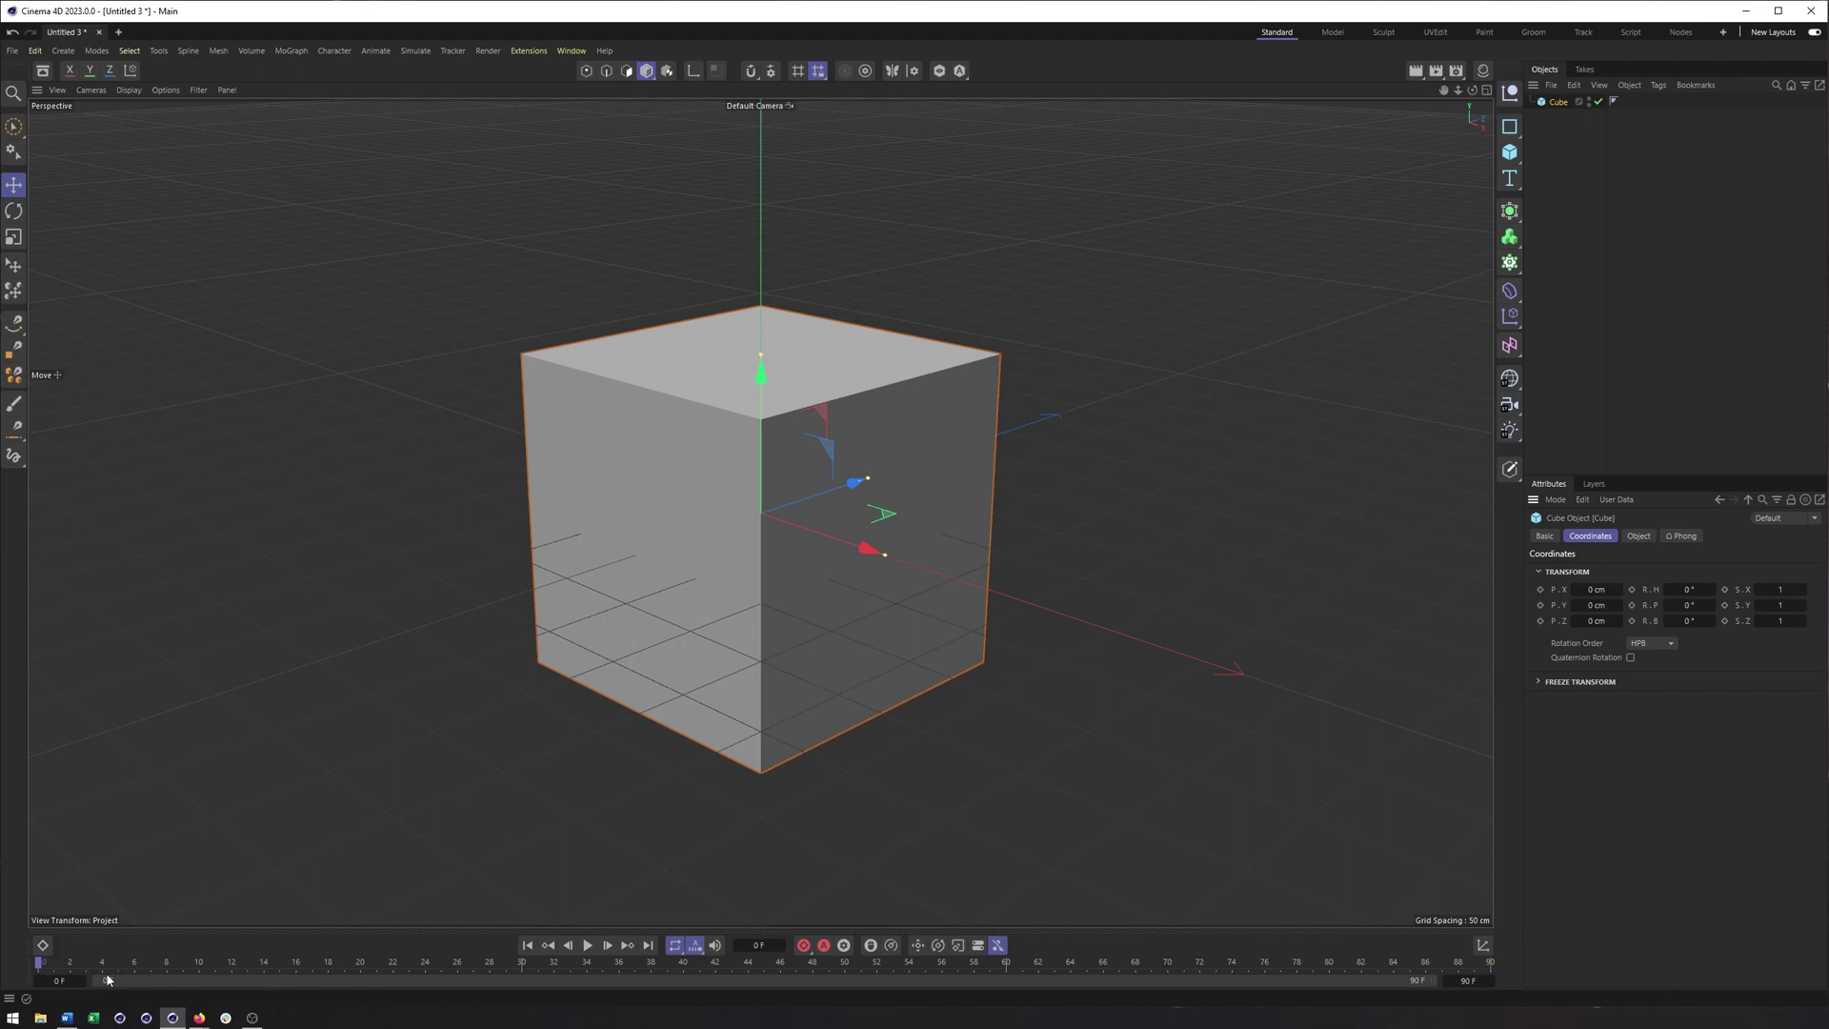
Step: Move the playhead to frame 24 and adjust the preview range start and end handles
{"action": "left_click_drag", "start_coordinate": [34, 970], "coordinate": [424, 988]}
{"action": "left_click_drag", "start_coordinate": [99, 982], "coordinate": [64, 998]}
{"action": "mouse_move", "coordinate": [1426, 983]}
{"action": "left_mouse_down"}
{"action": "mouse_move", "coordinate": [1205, 982]}
{"action": "mouse_move", "coordinate": [1429, 983]}
{"action": "left_mouse_up"}
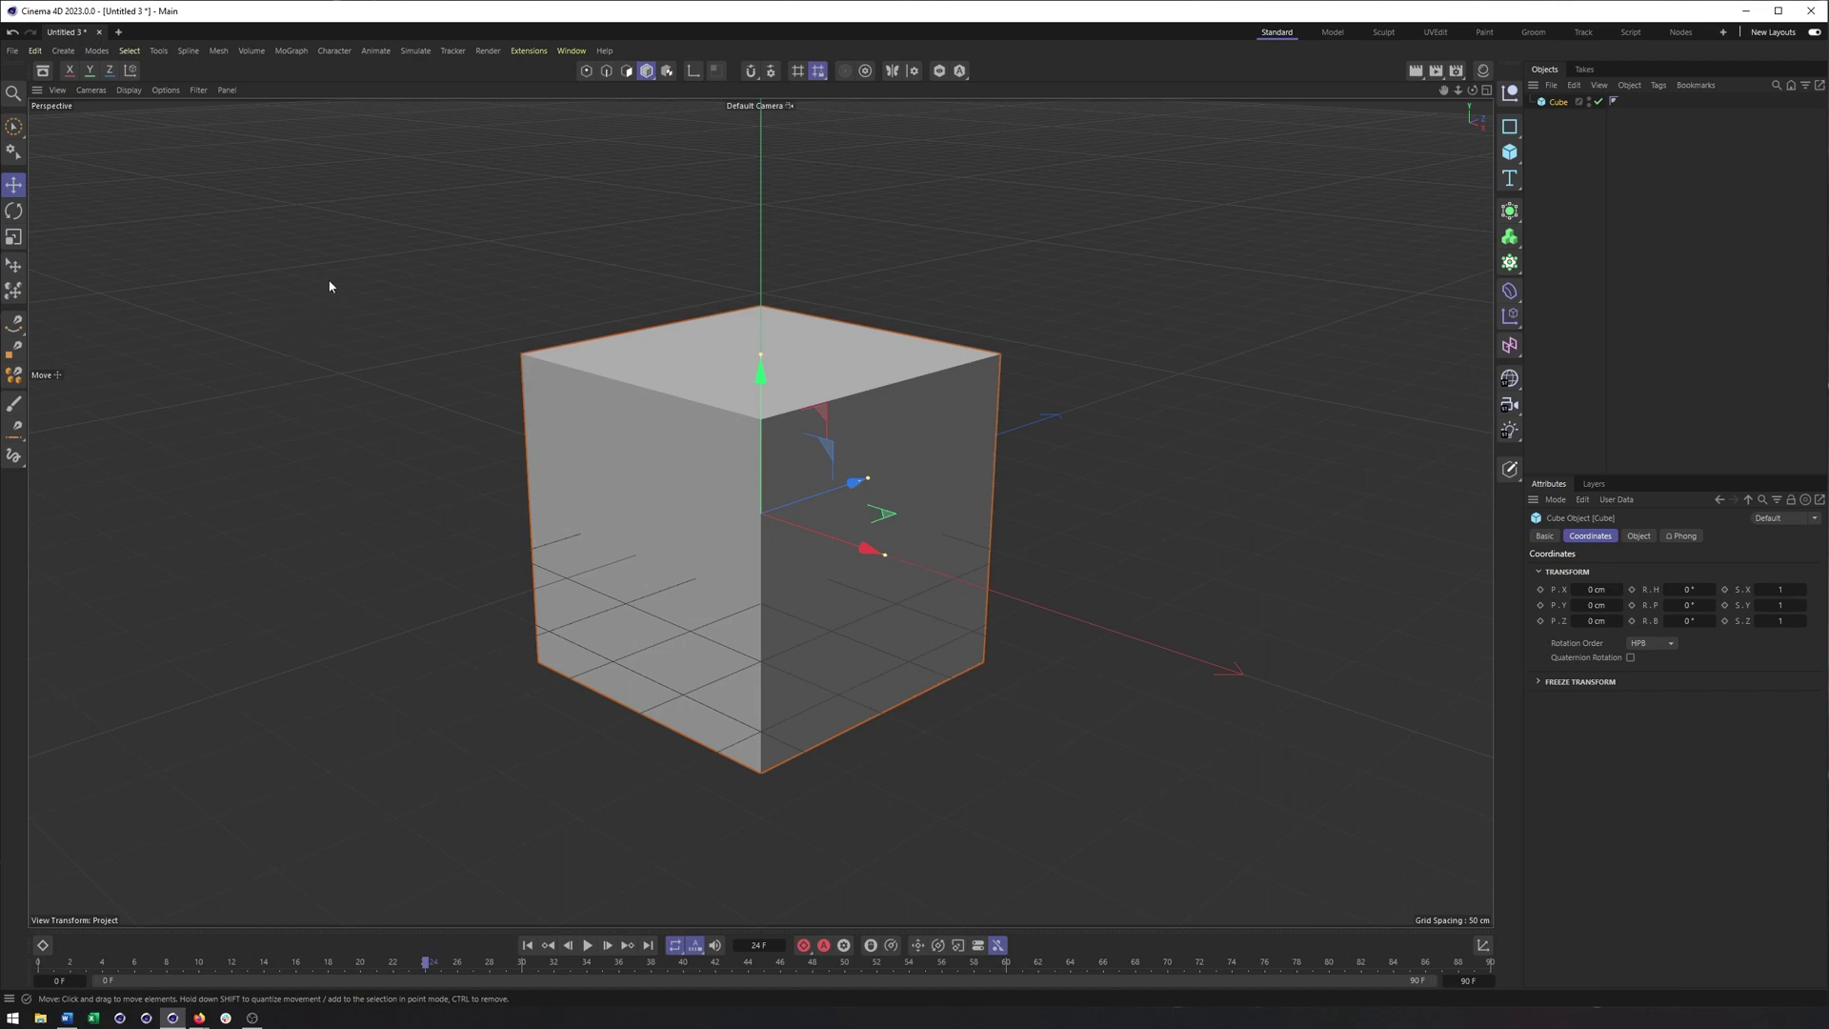
{"action": "left_click", "coordinate": [43, 71]}
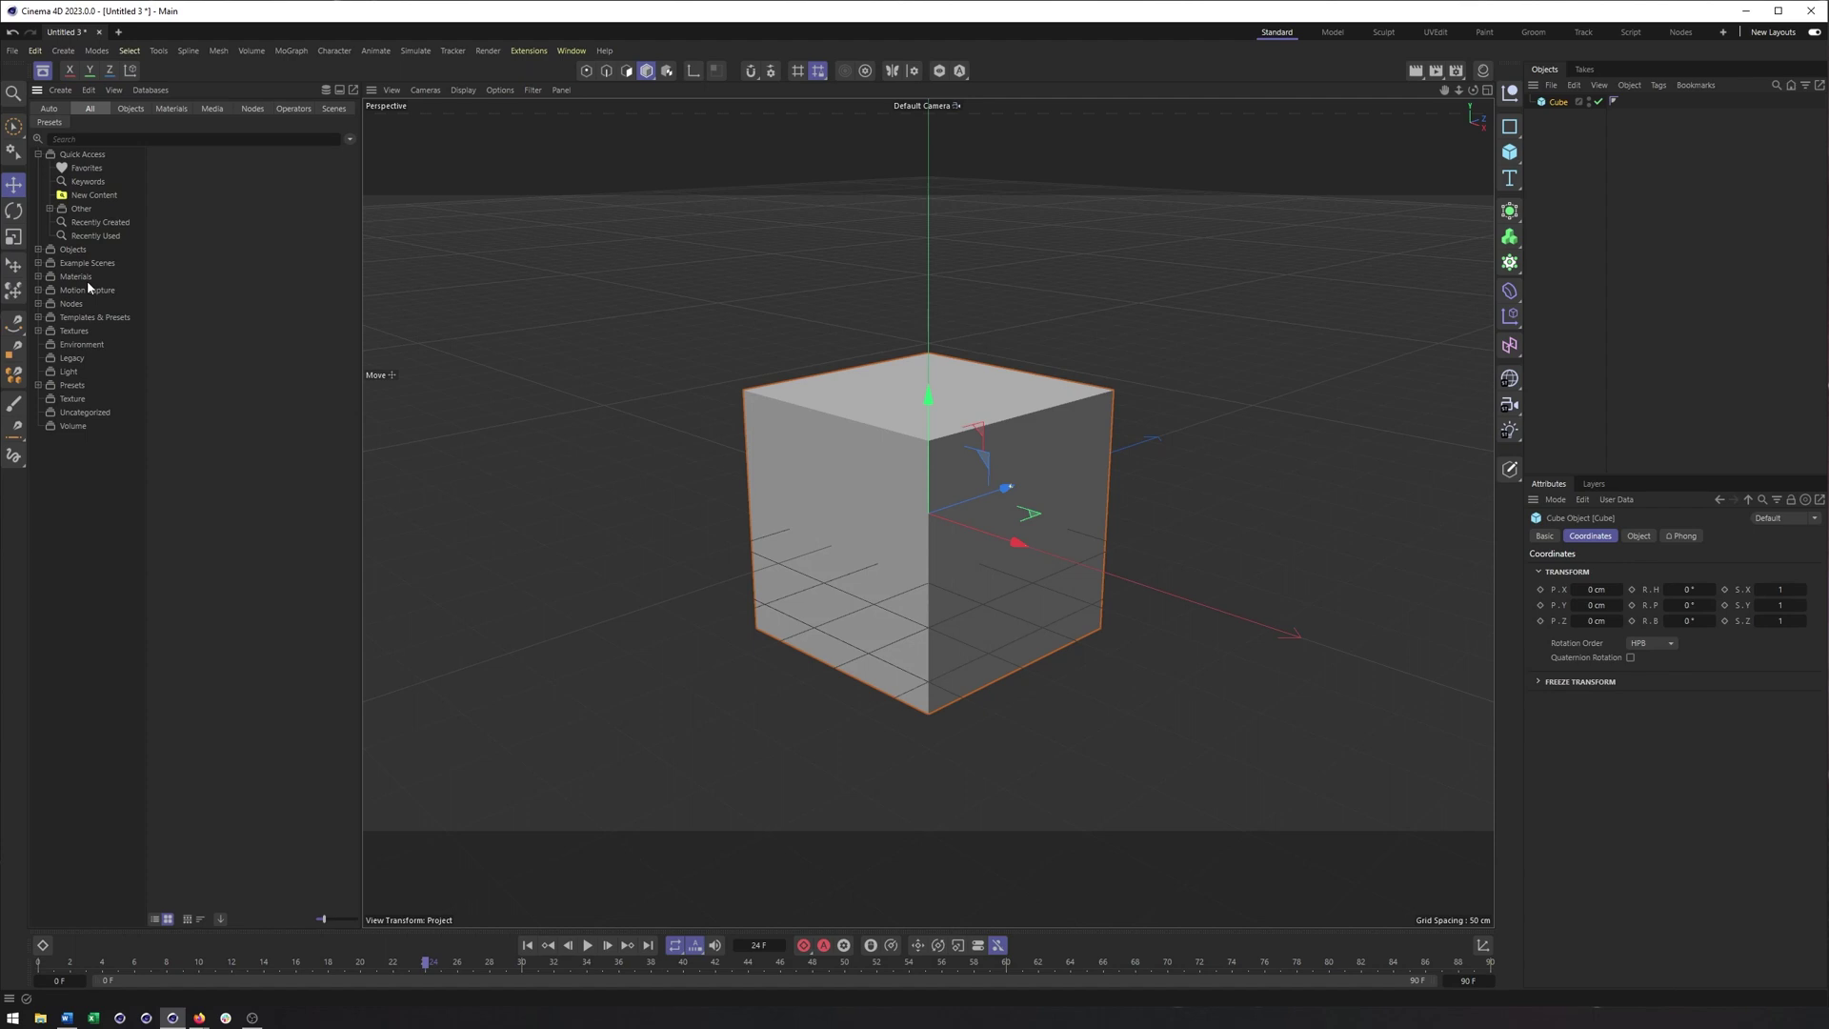
{"action": "left_click", "coordinate": [38, 277]}
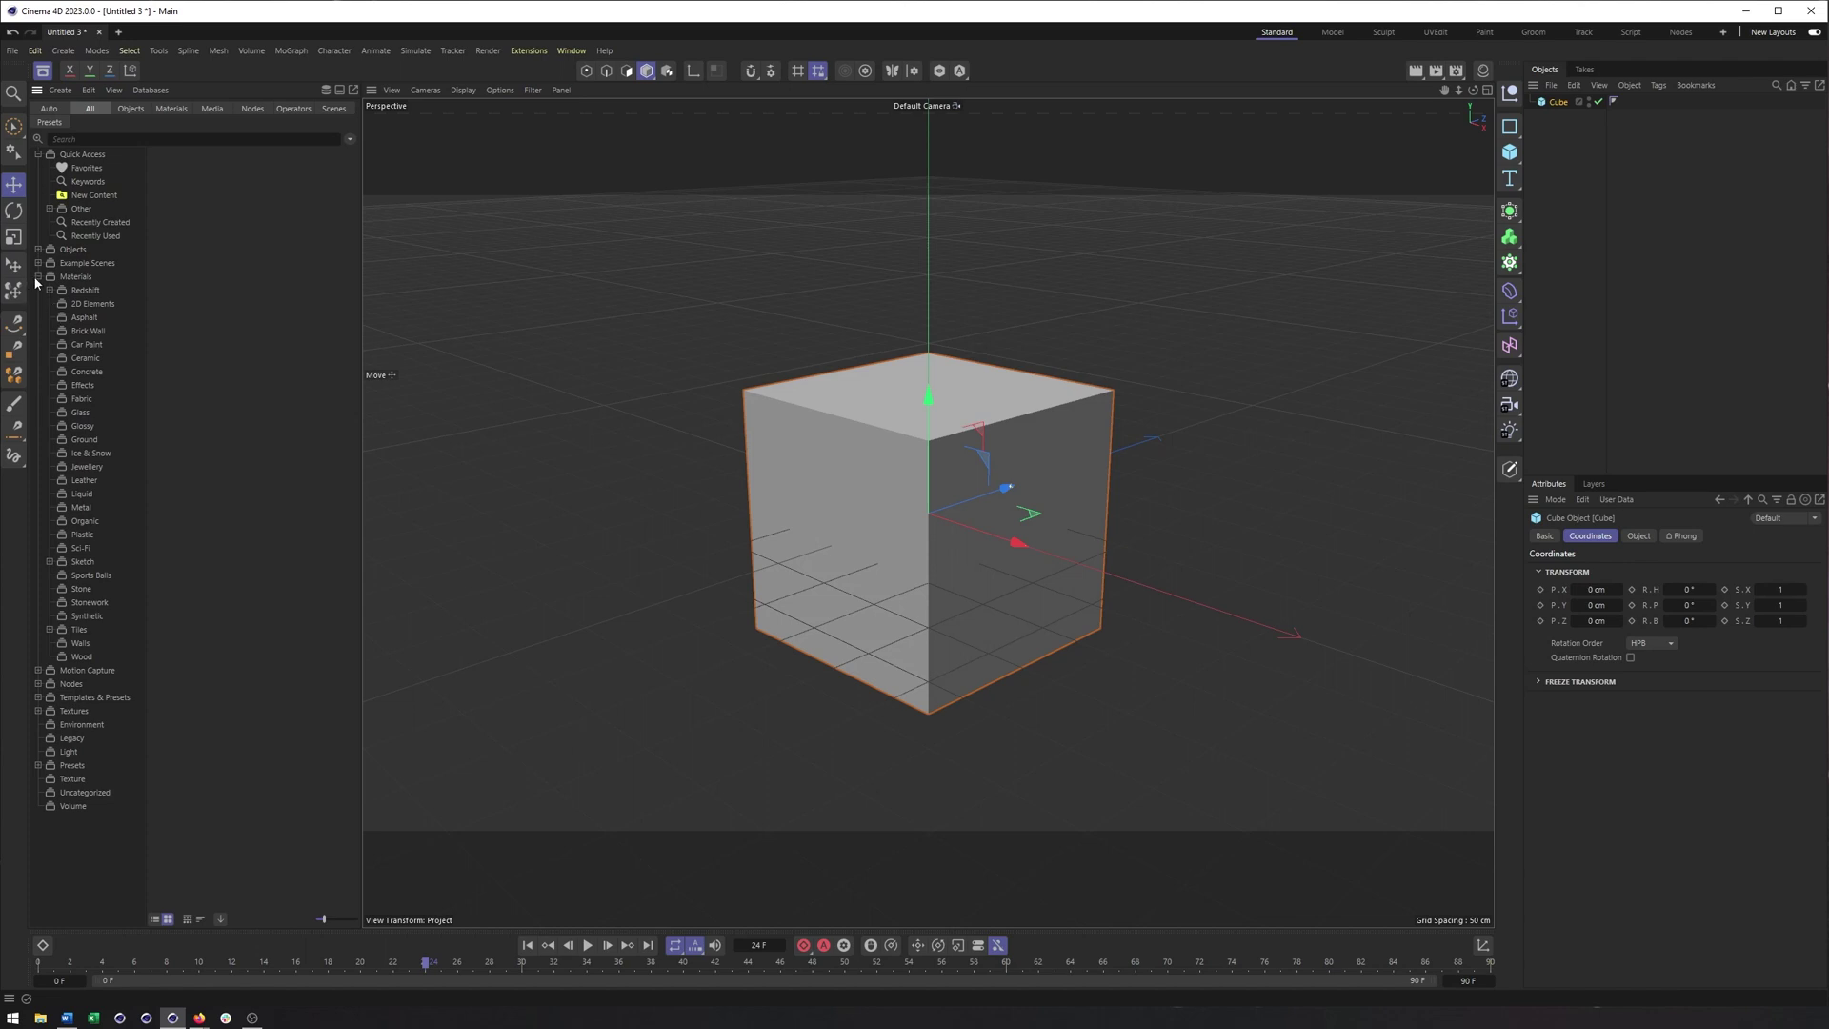
{"action": "left_click", "coordinate": [38, 276]}
{"action": "left_click", "coordinate": [38, 250]}
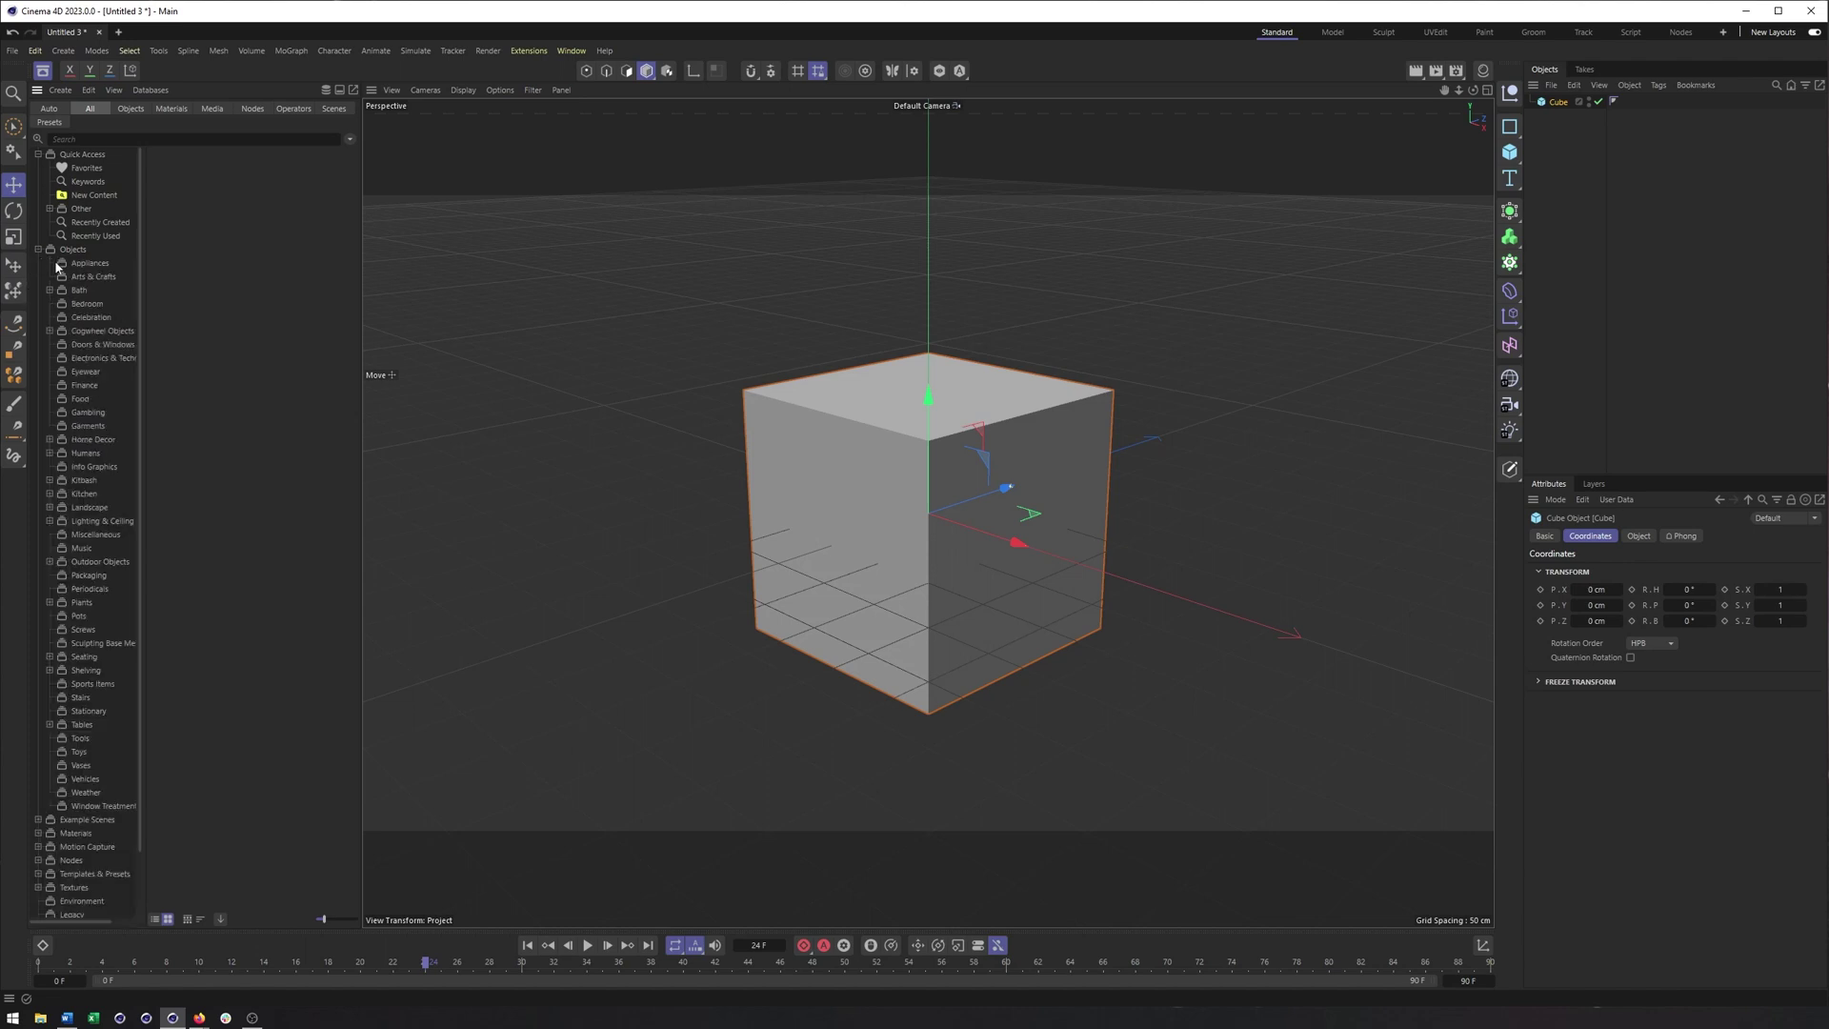
{"action": "left_click", "coordinate": [106, 265]}
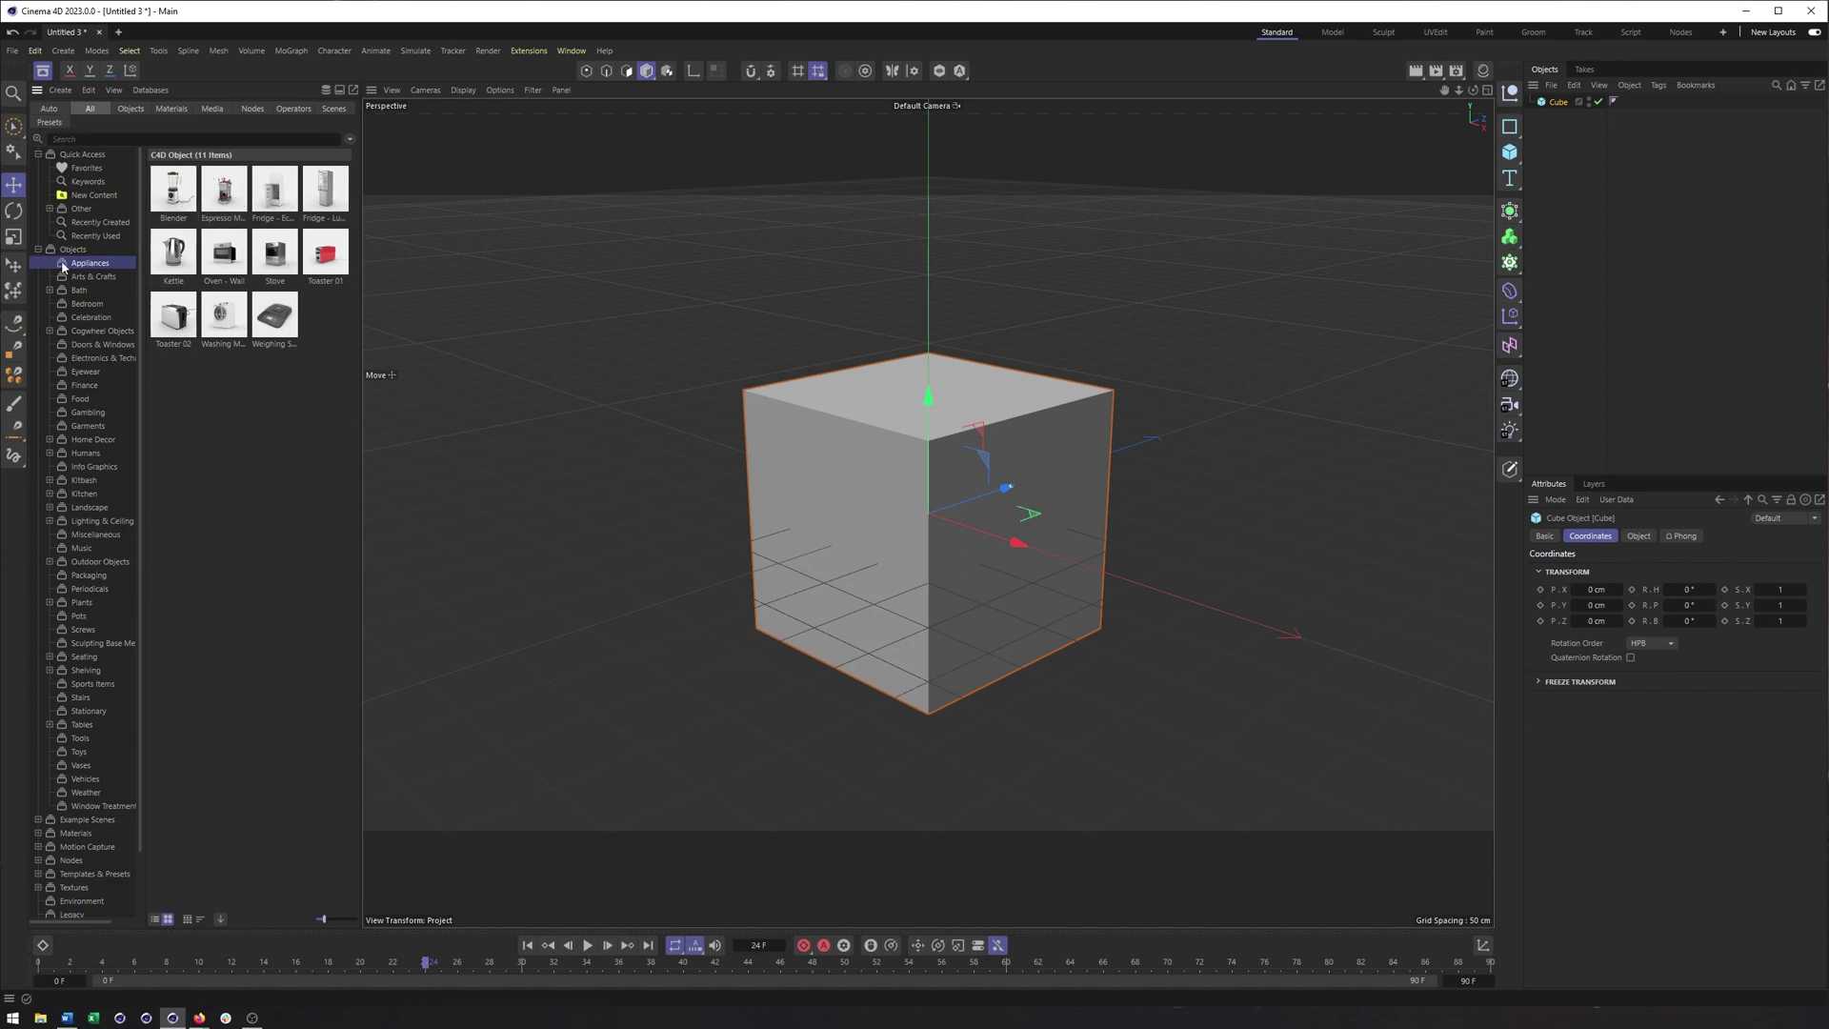
{"action": "left_click", "coordinate": [39, 250]}
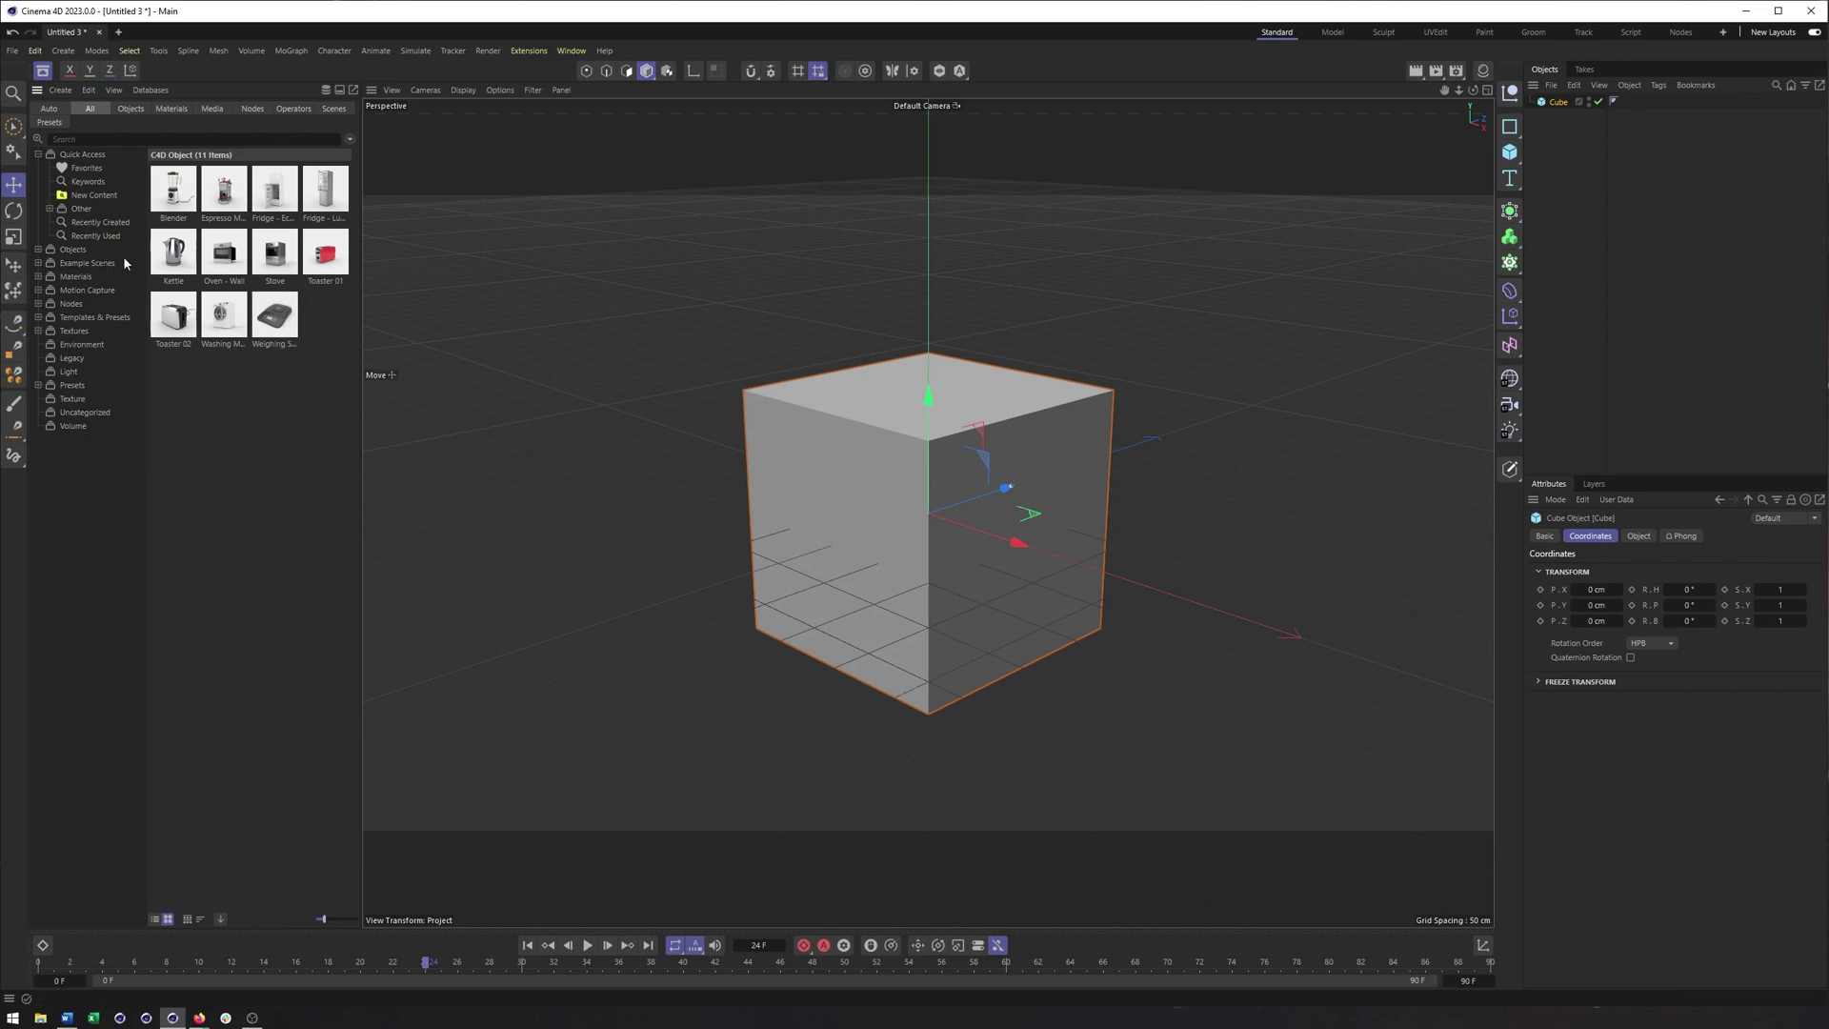
{"action": "left_click", "coordinate": [73, 251]}
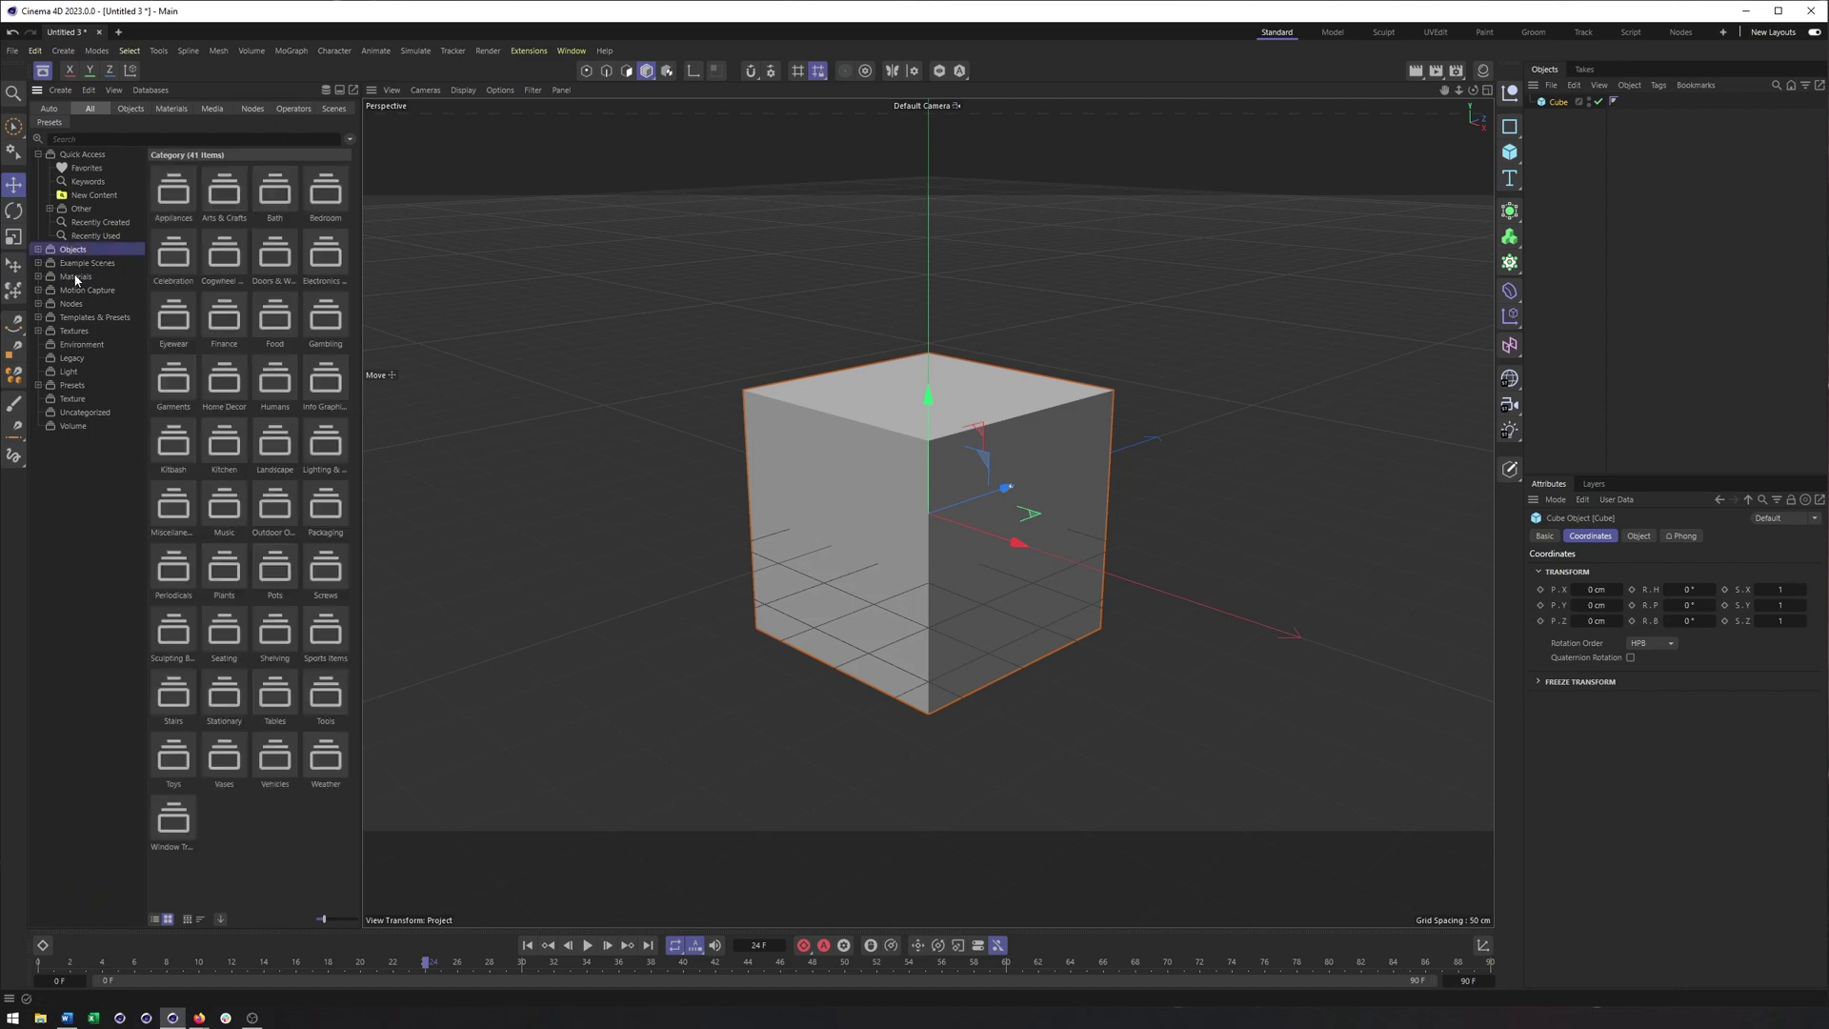
{"action": "left_click", "coordinate": [72, 304]}
{"action": "left_click", "coordinate": [78, 331]}
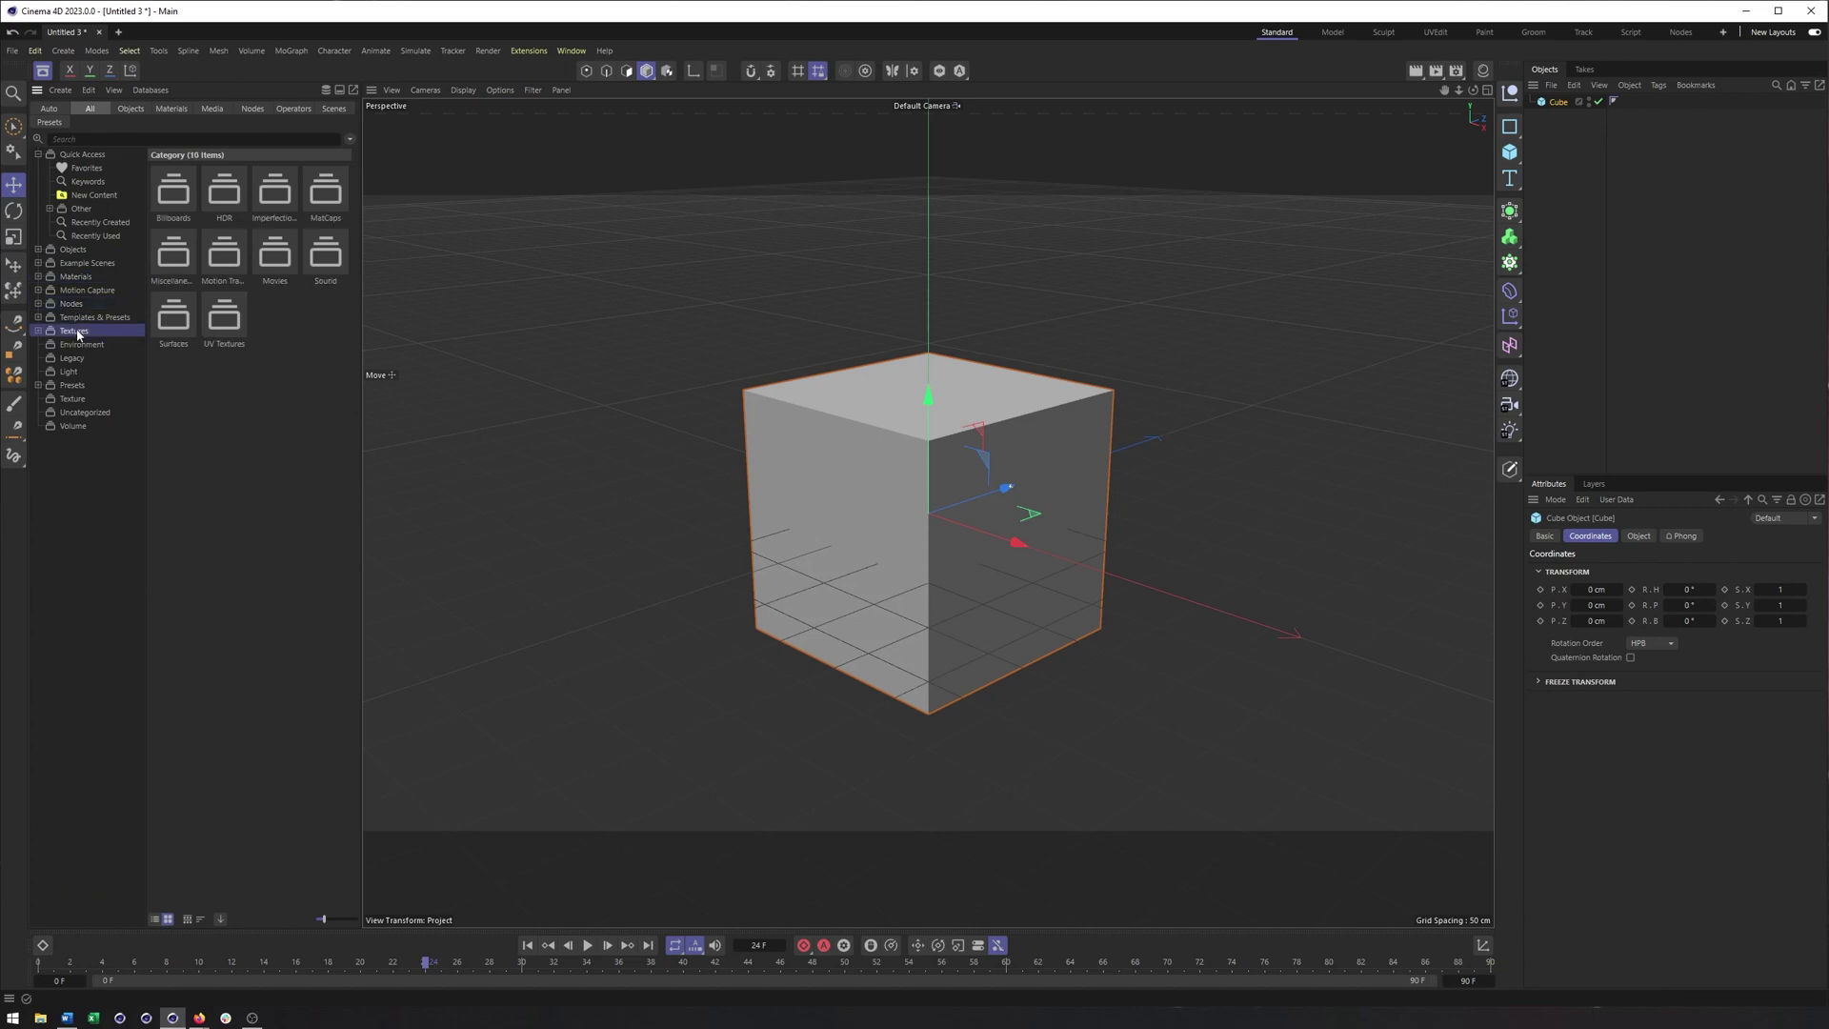
{"action": "left_click", "coordinate": [44, 72]}
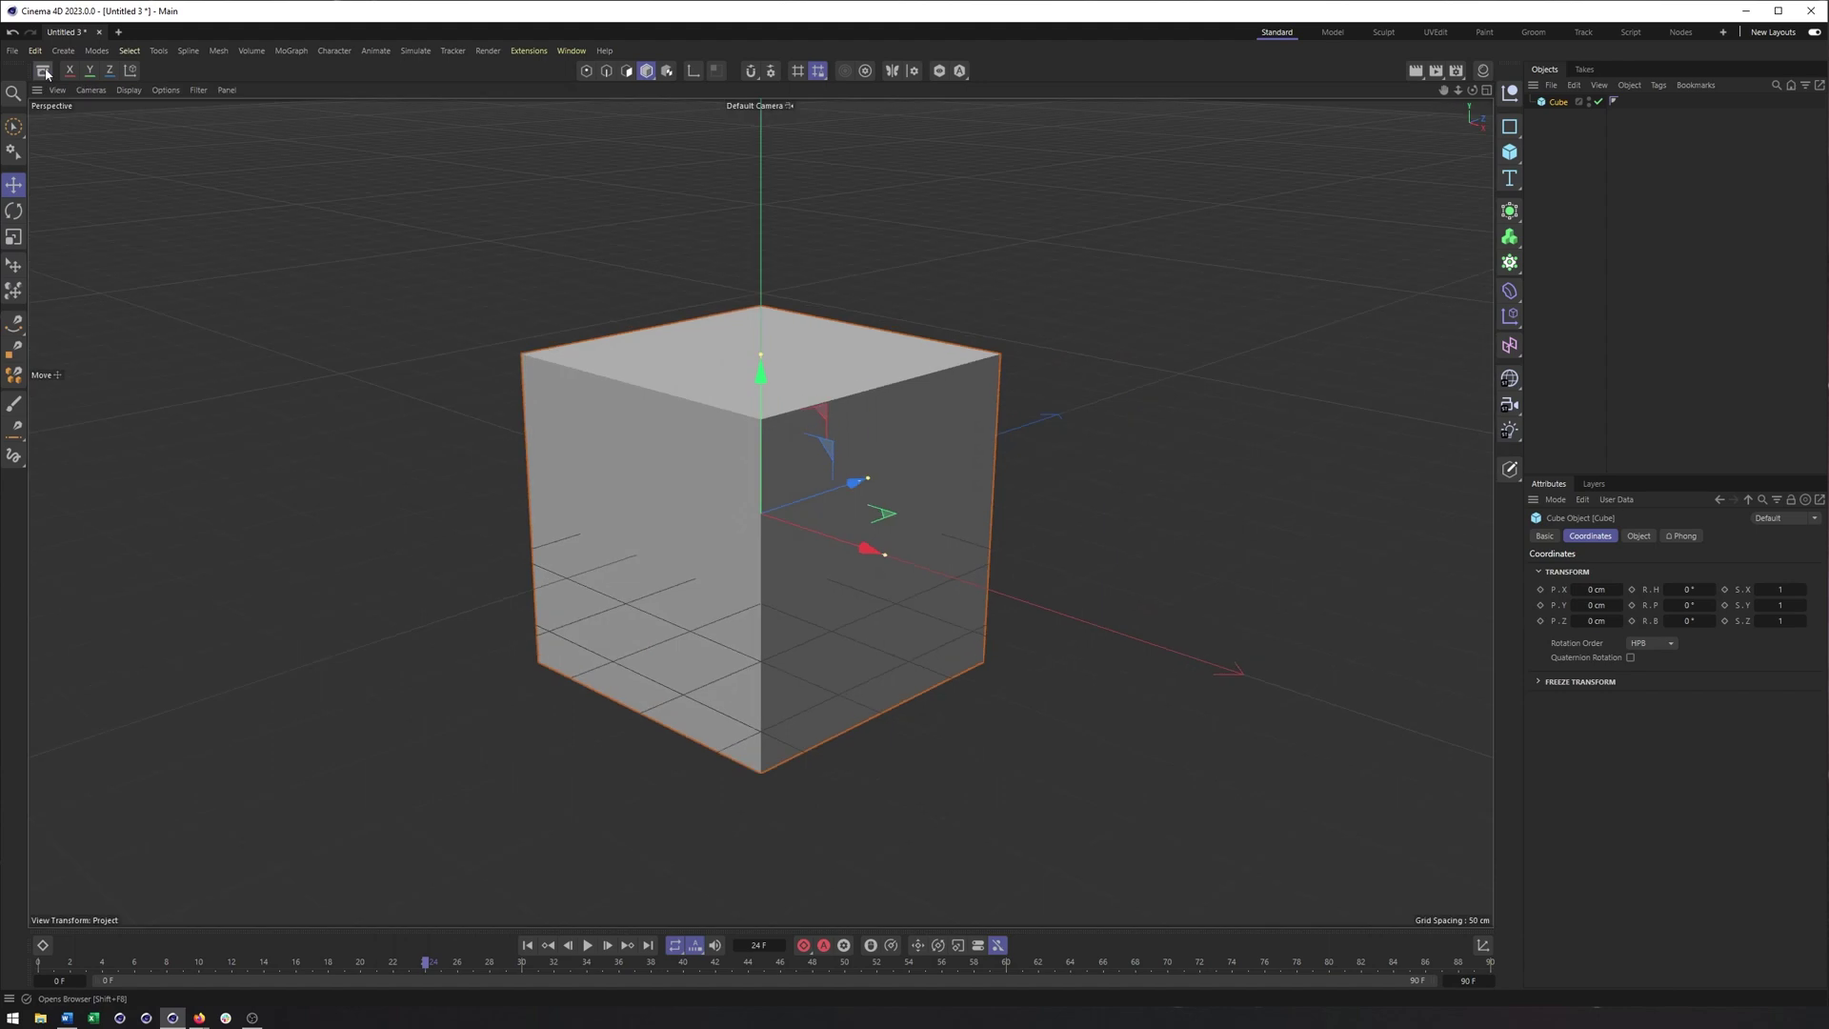
Step: Create a new default 80% grey material named Mat in the Material Manager
{"action": "left_click", "coordinate": [1483, 72]}
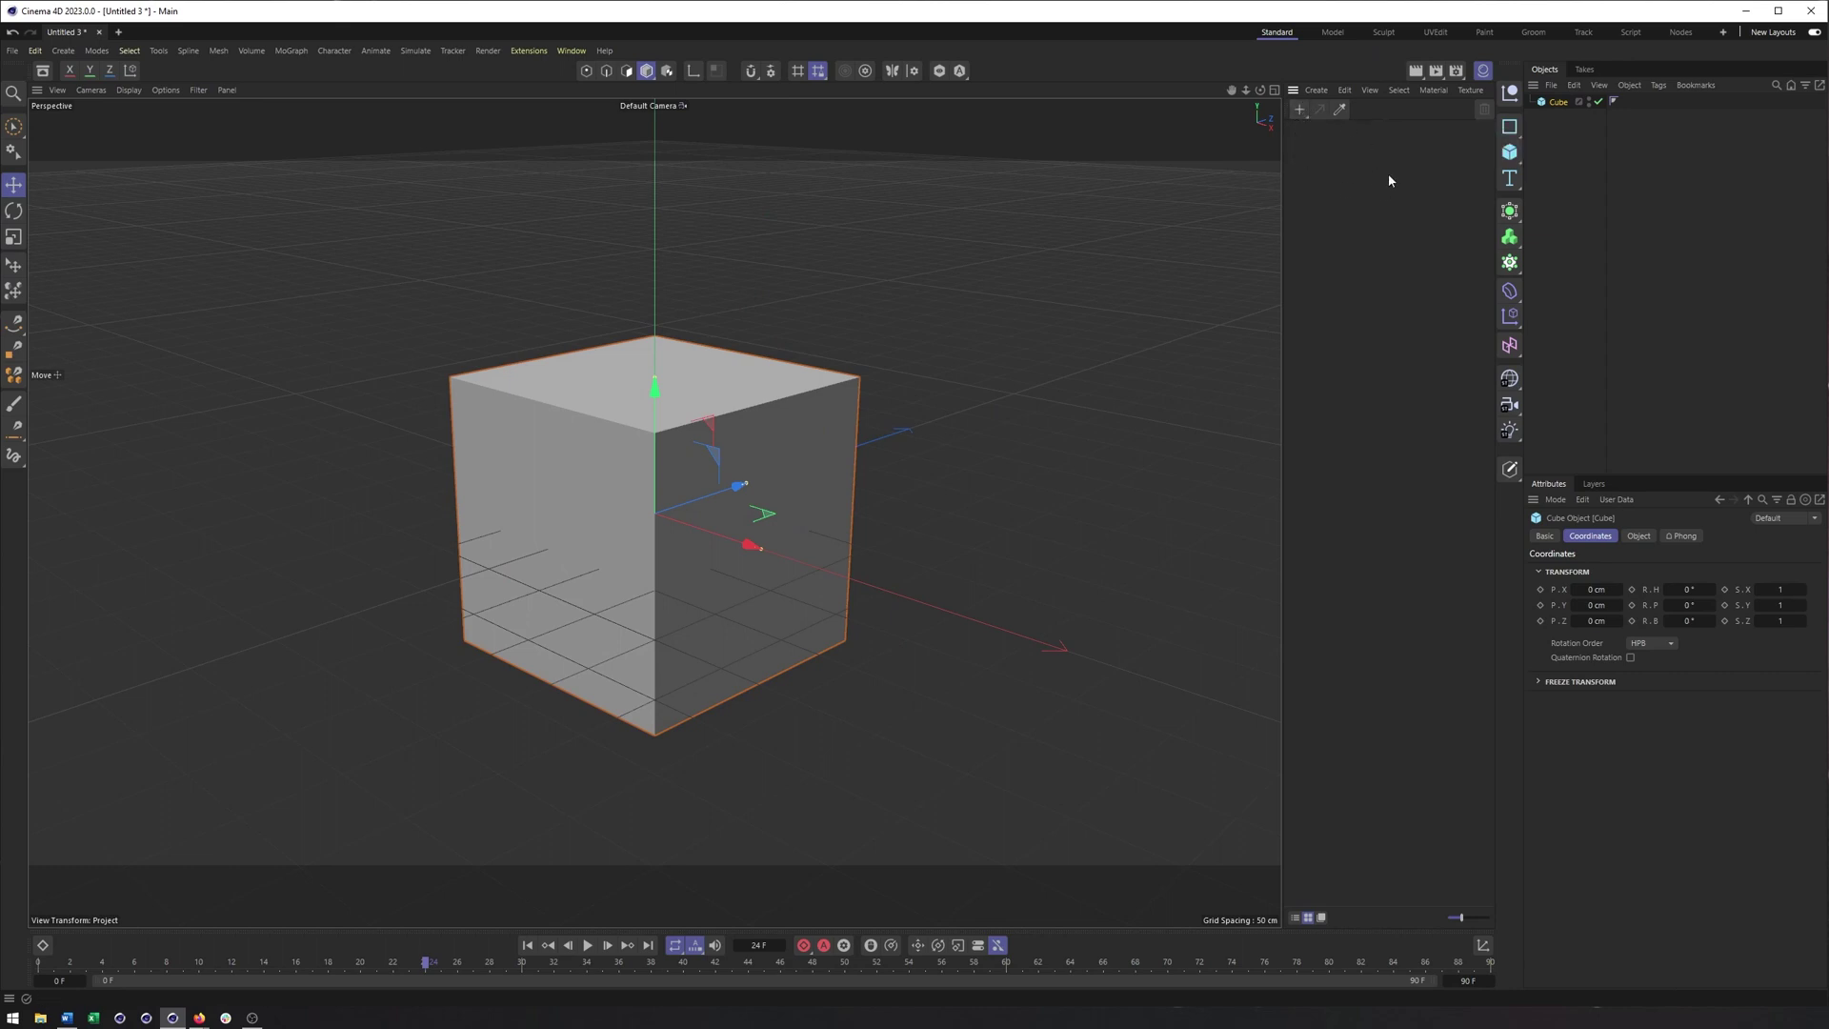
{"action": "left_click", "coordinate": [1301, 110]}
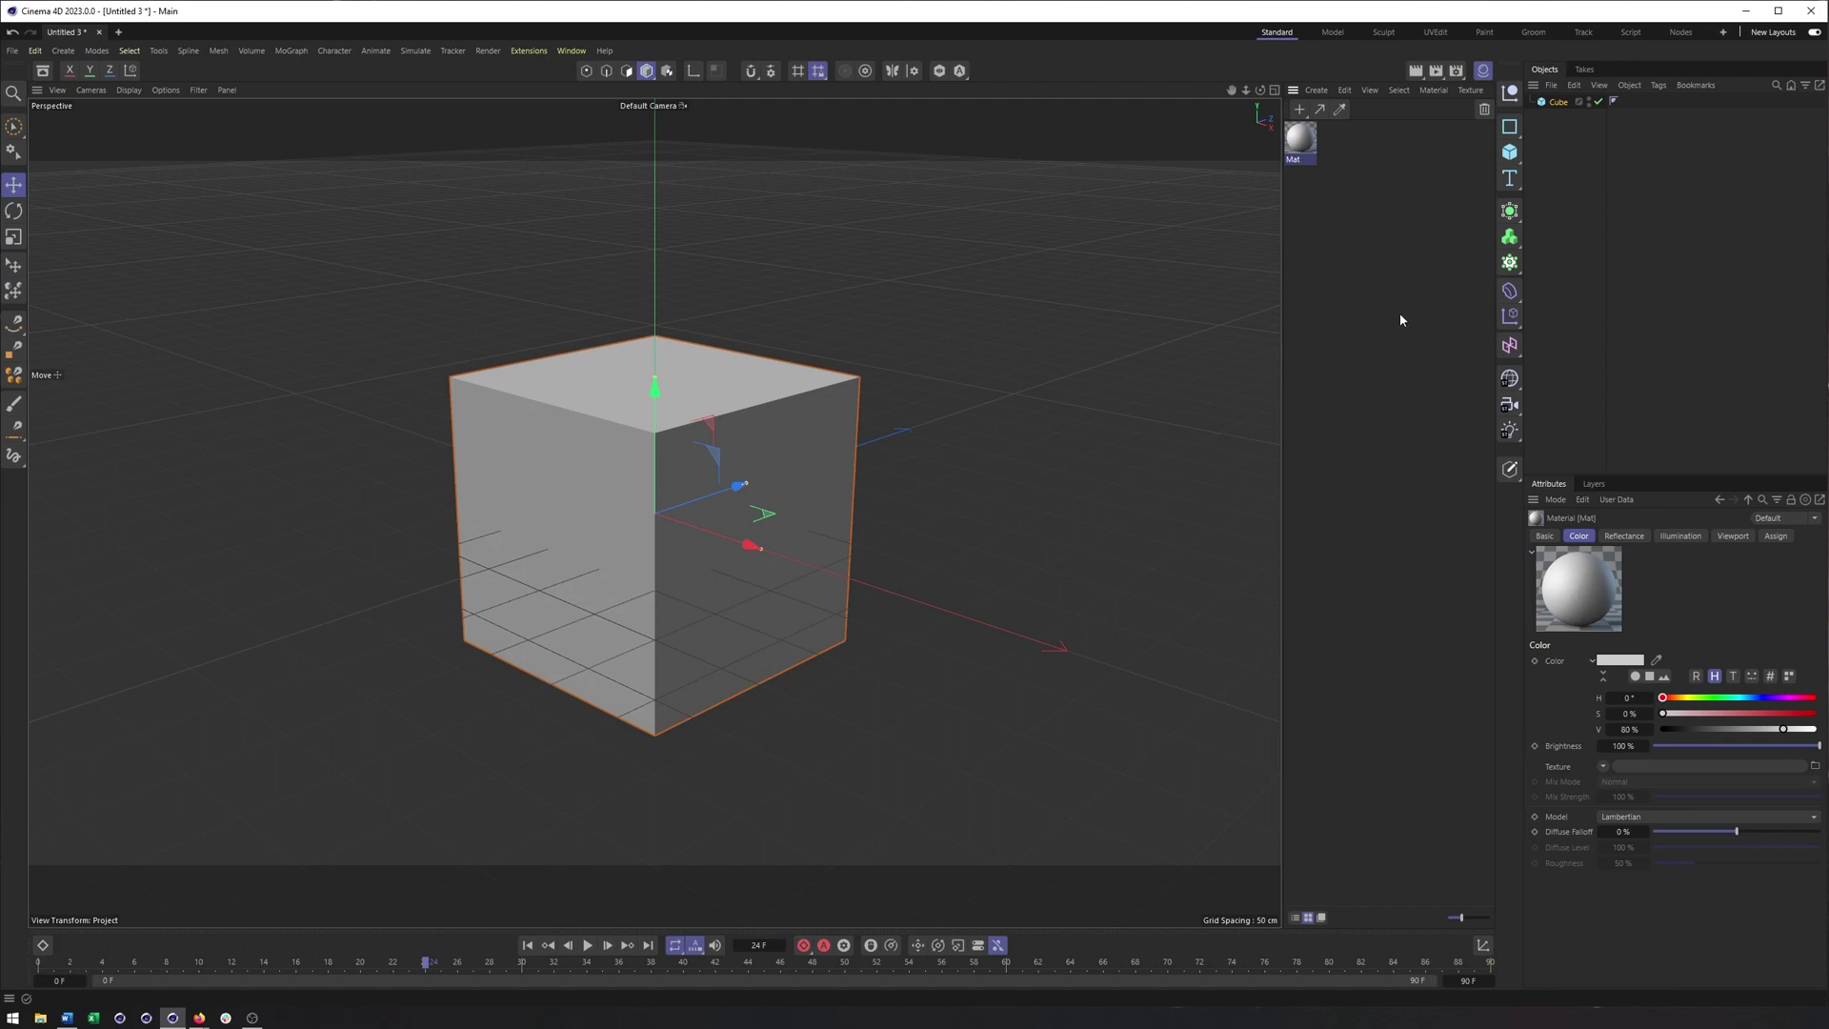
{"action": "left_click", "coordinate": [1484, 72]}
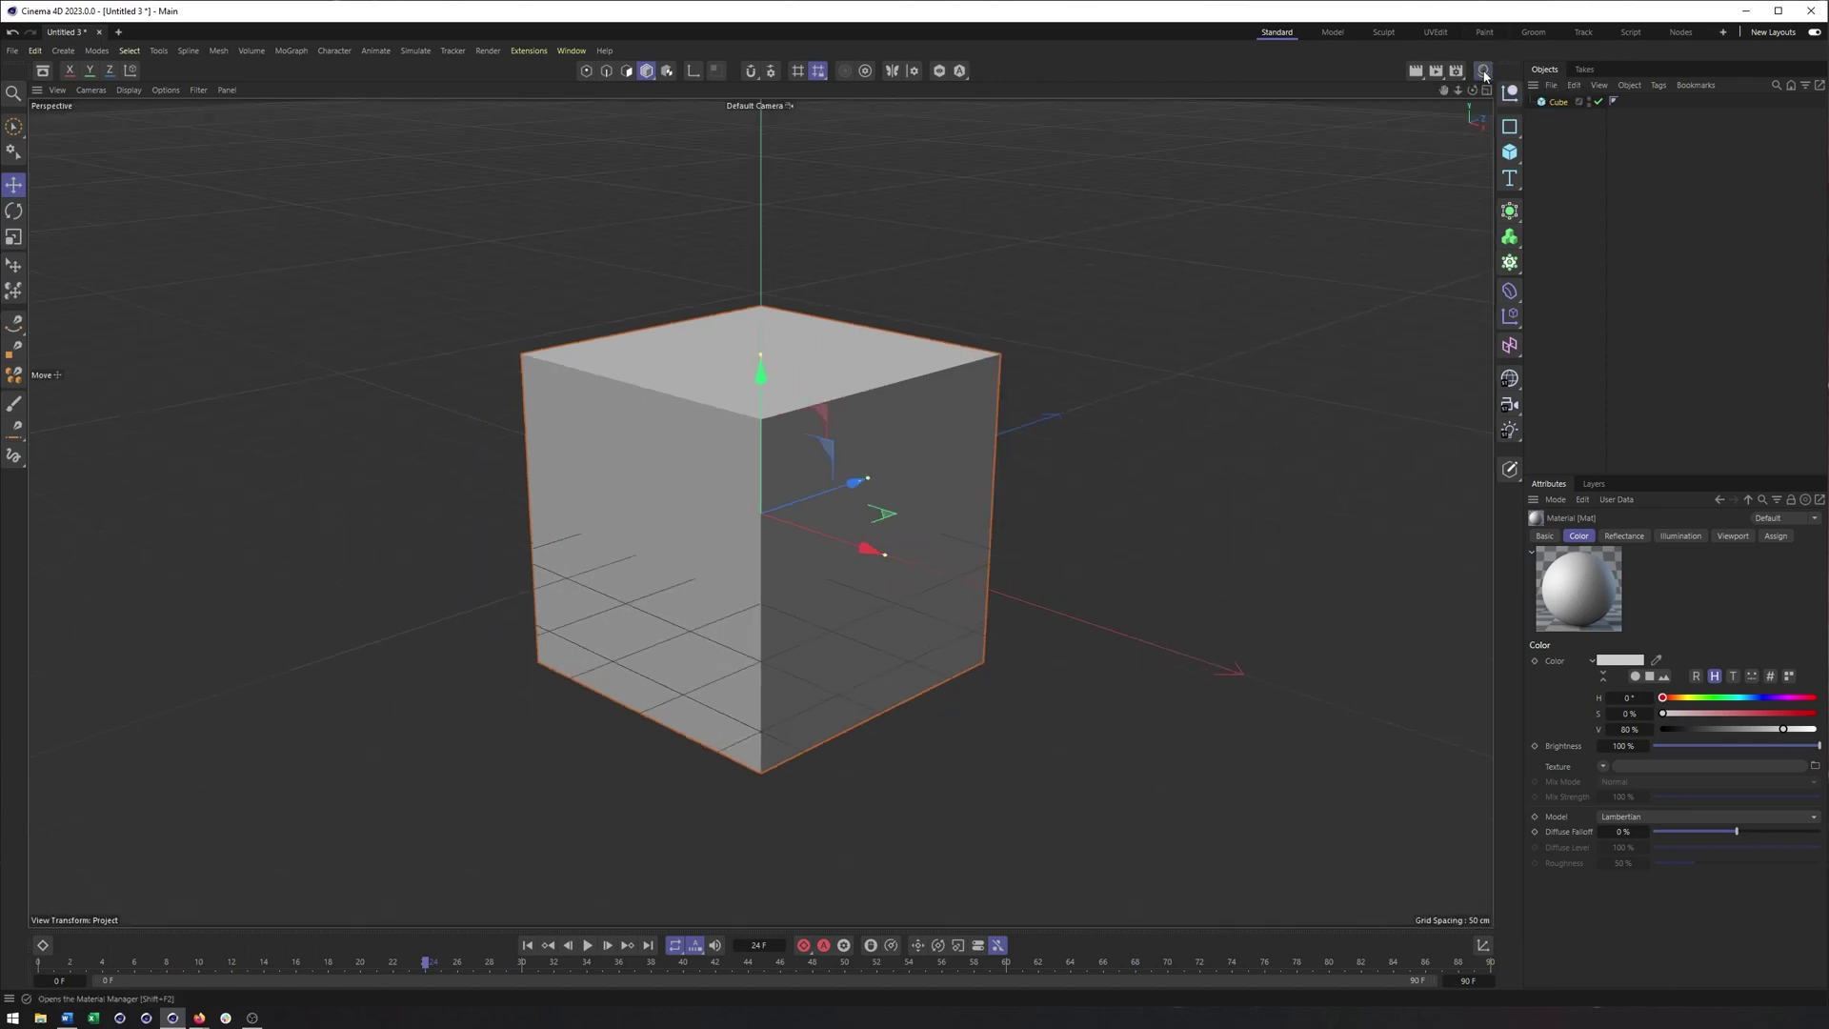
Step: Drag the cube along the ground plane to X -150.1182 cm, Z -113.94 cm and check its coordinates
{"action": "left_click", "coordinate": [1485, 949]}
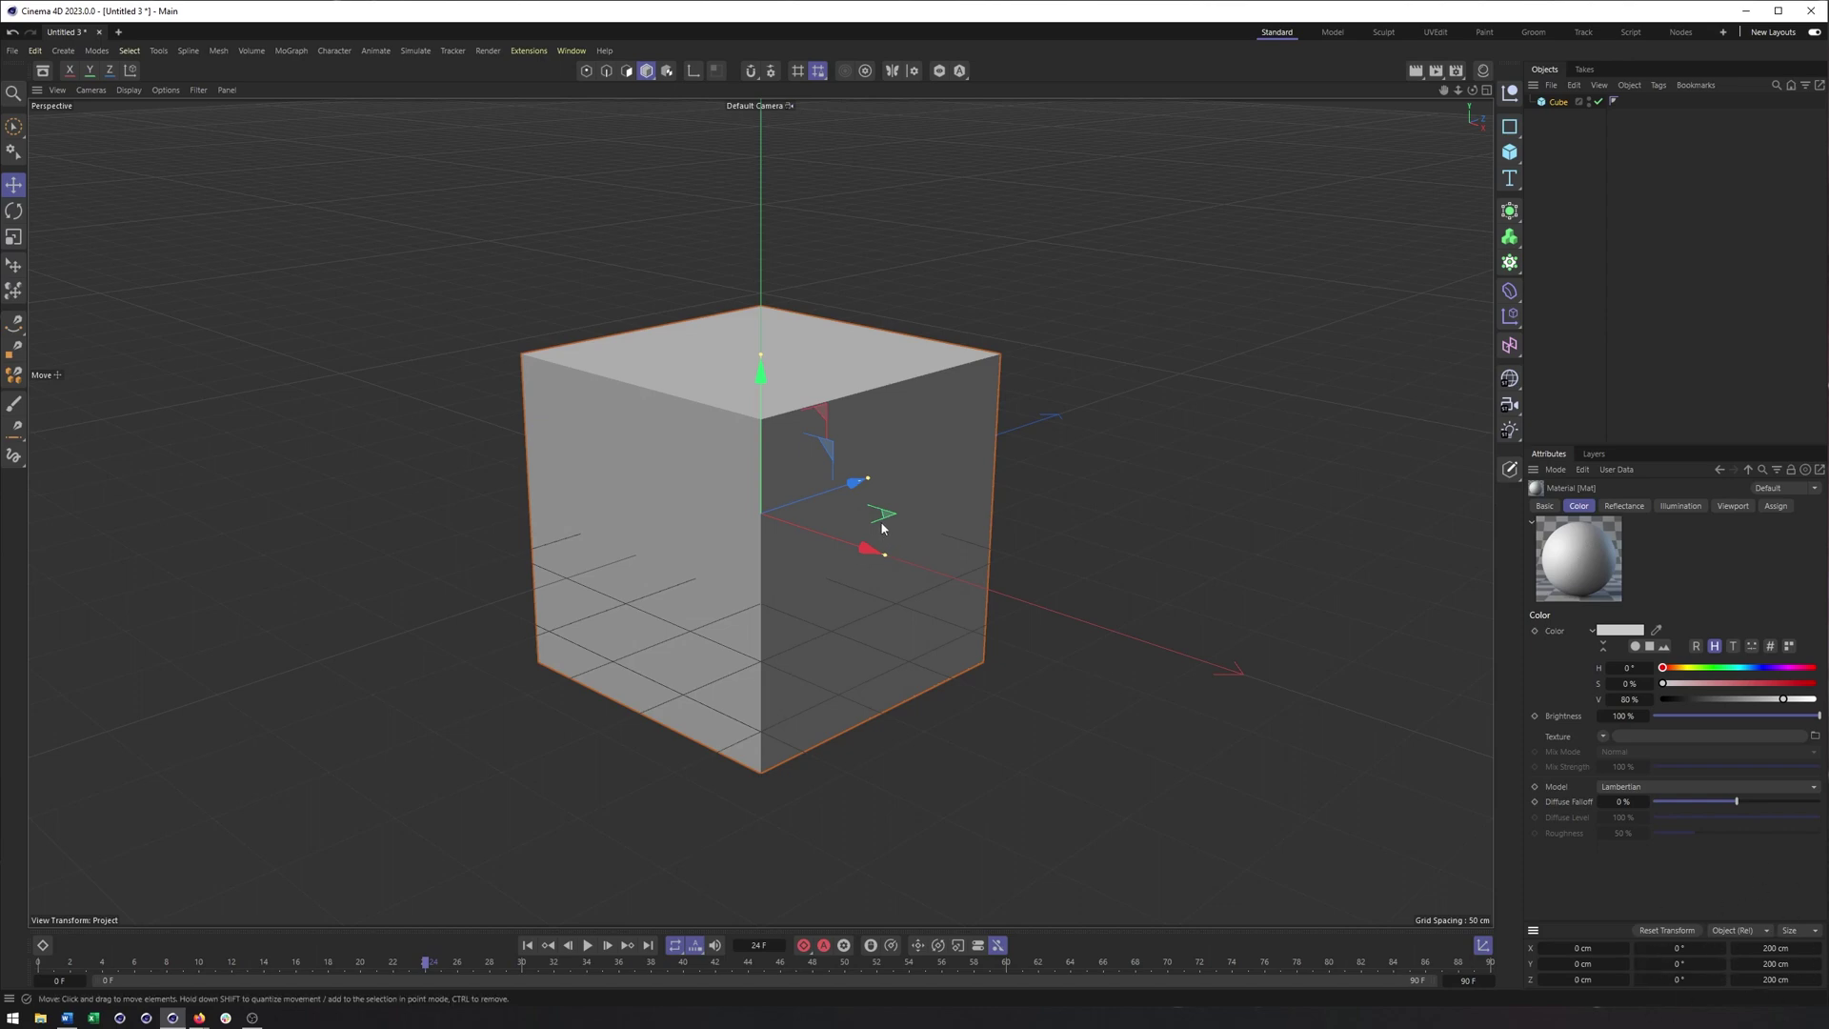
{"action": "left_click_drag", "start_coordinate": [886, 519], "coordinate": [584, 504]}
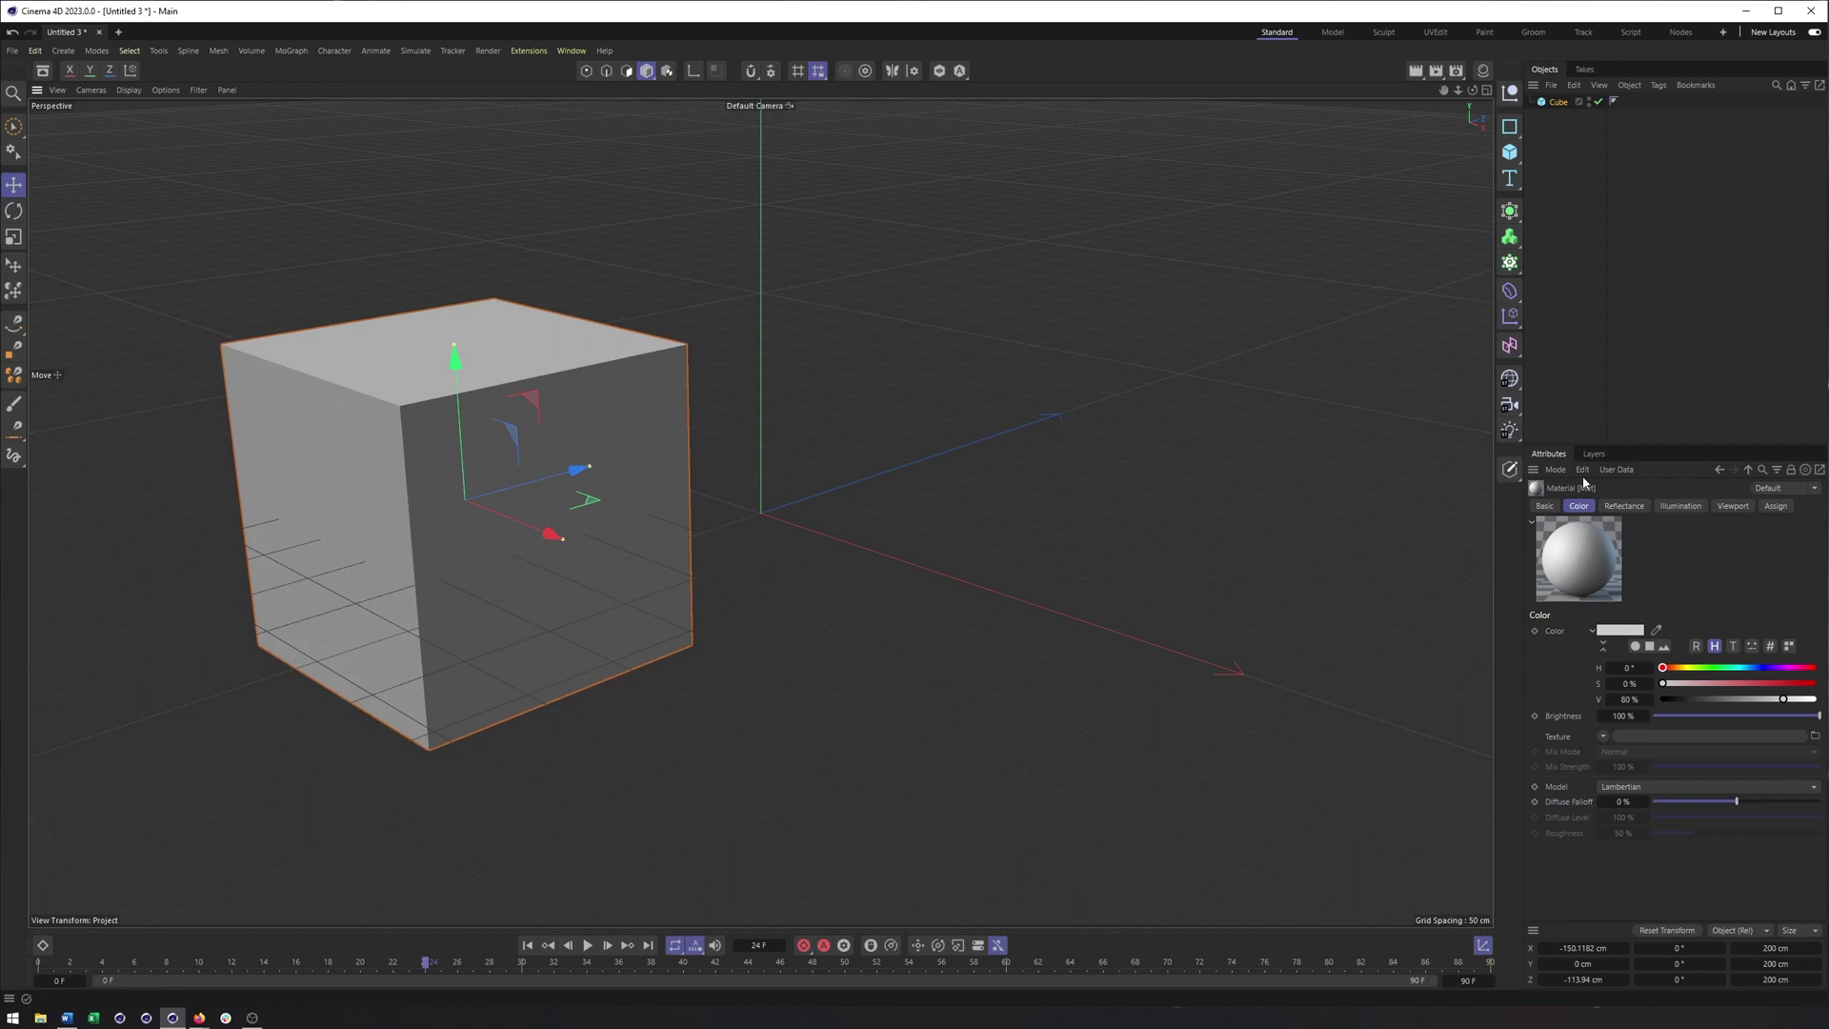
{"action": "left_click", "coordinate": [1559, 102]}
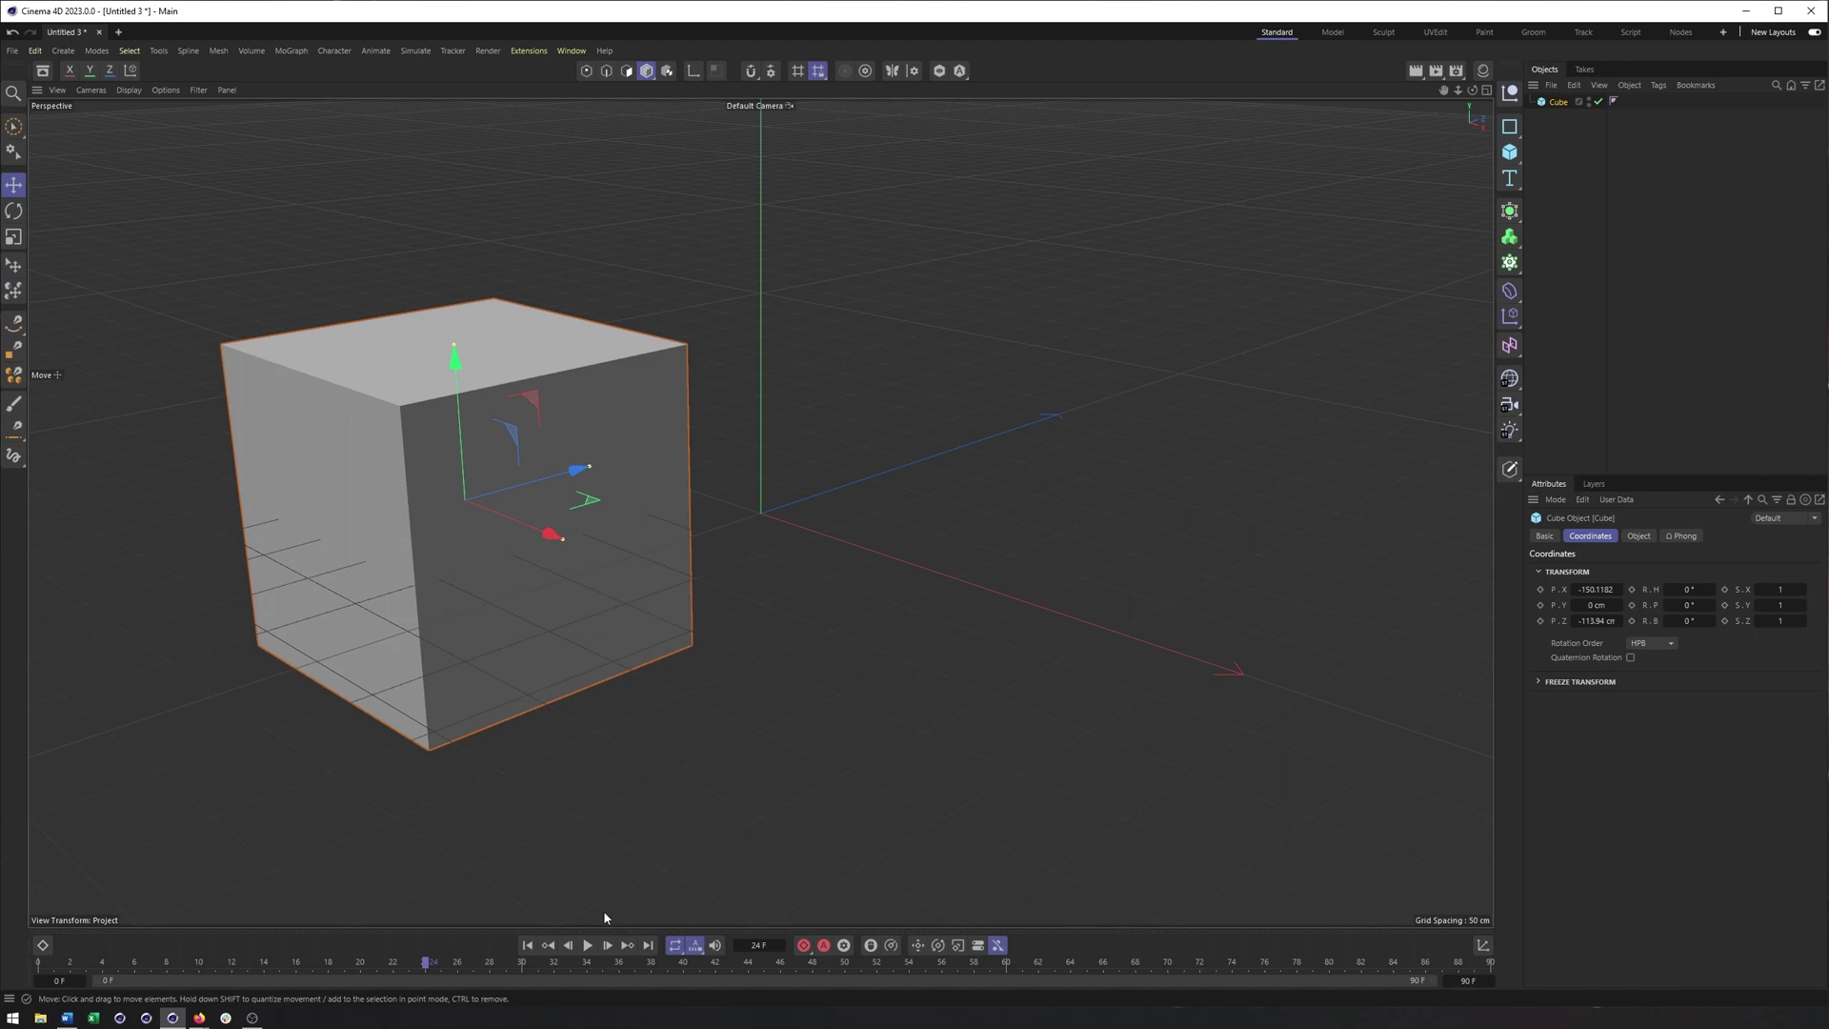
Step: Open the Dope Sheet with its Summary track and drag its divider up to enlarge it
{"action": "left_click", "coordinate": [43, 948]}
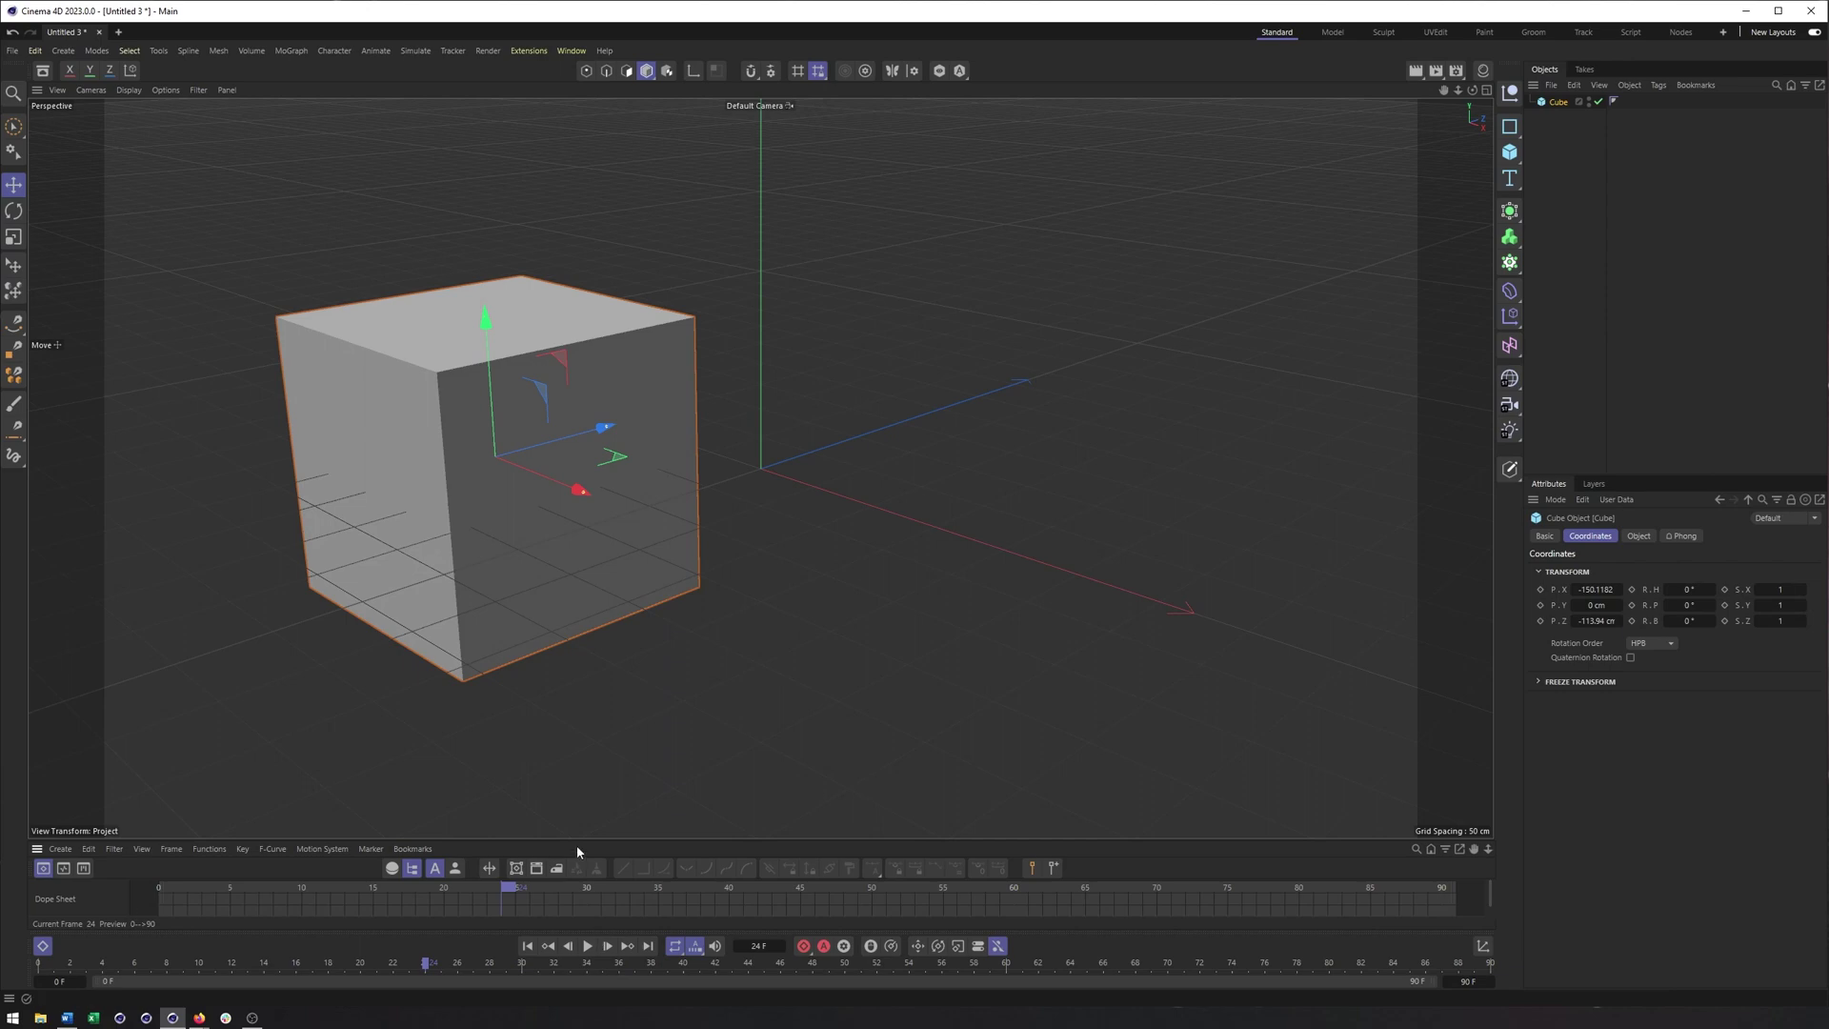
{"action": "left_click_drag", "start_coordinate": [578, 839], "coordinate": [619, 643]}
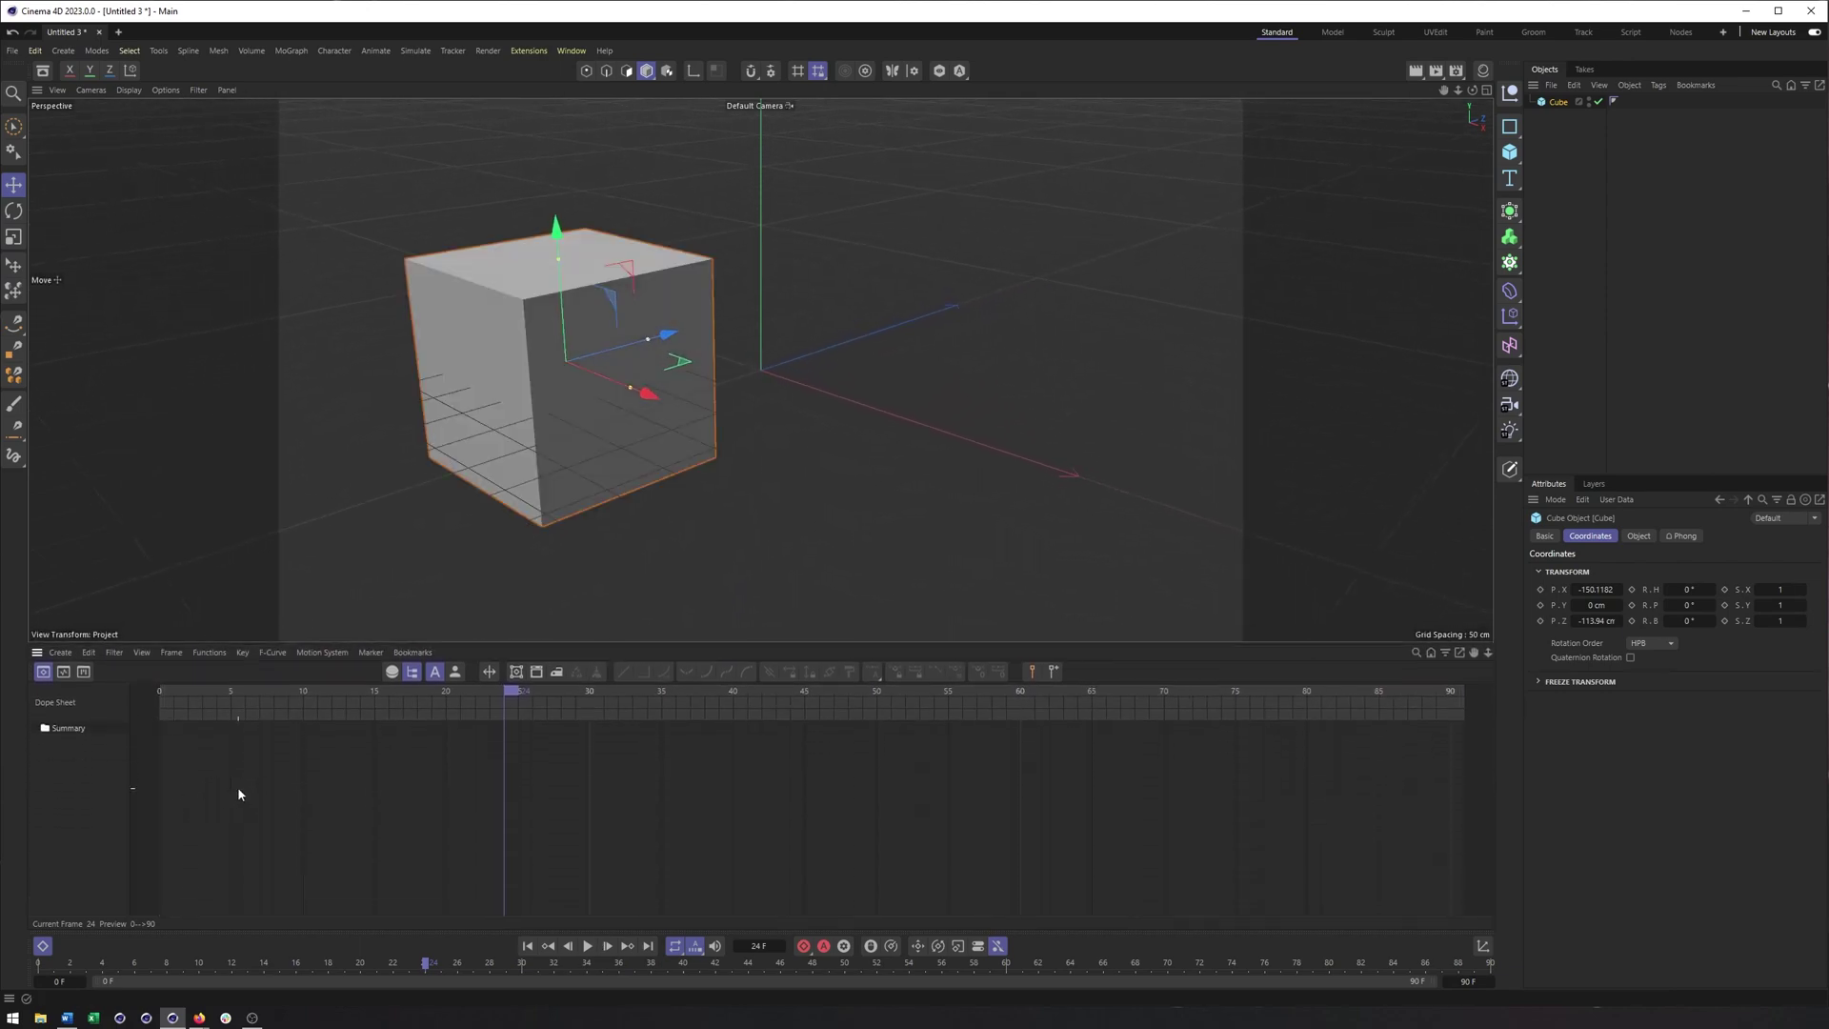